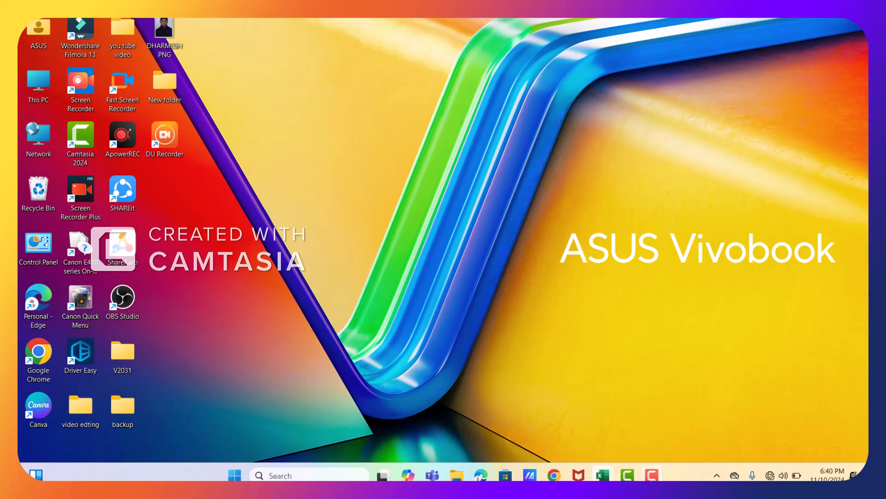
Step: Switch to the Book2 workbook in Excel and insert a PivotTable from Sheet3 columns A:D on a new worksheet
mouse_move(604, 476)
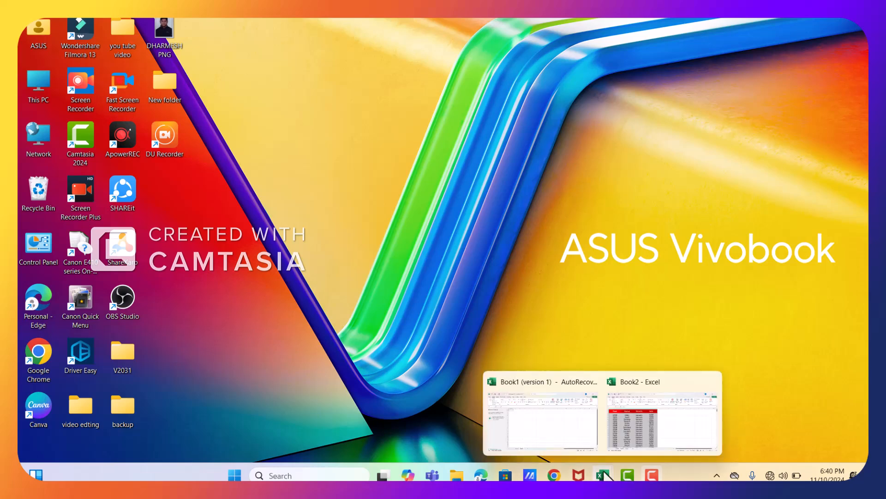
left_click(636, 420)
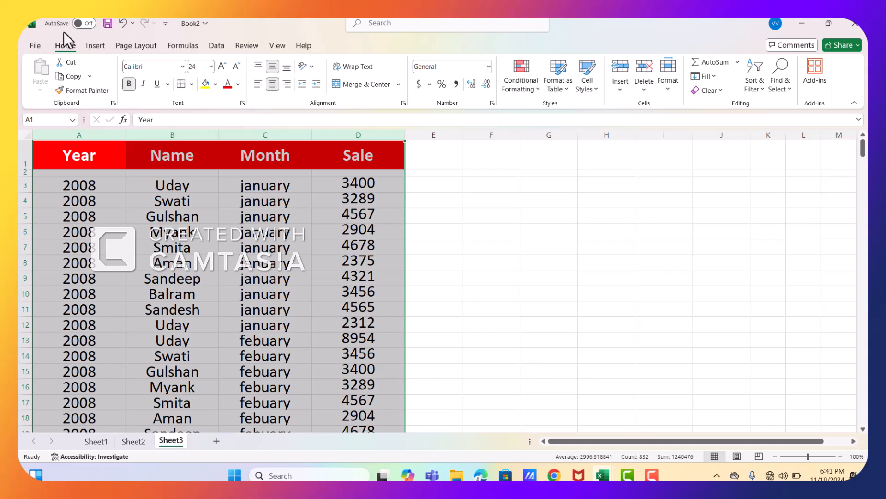
left_click(104, 48)
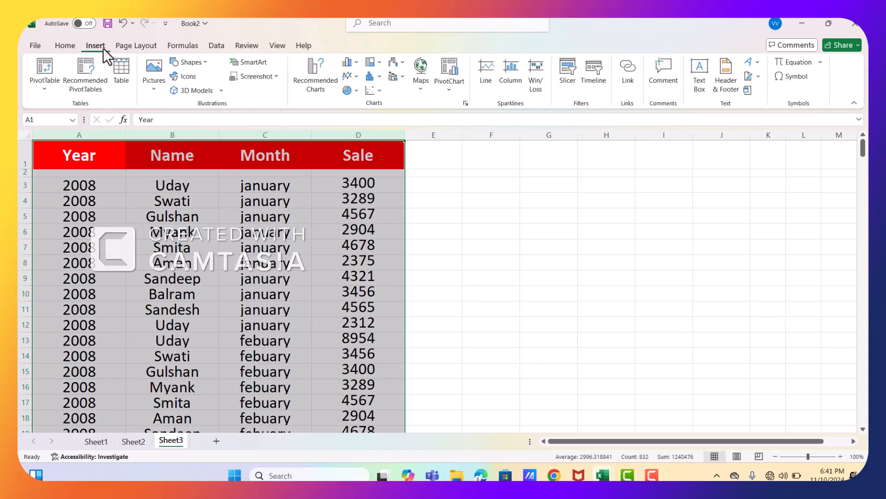
left_click(44, 86)
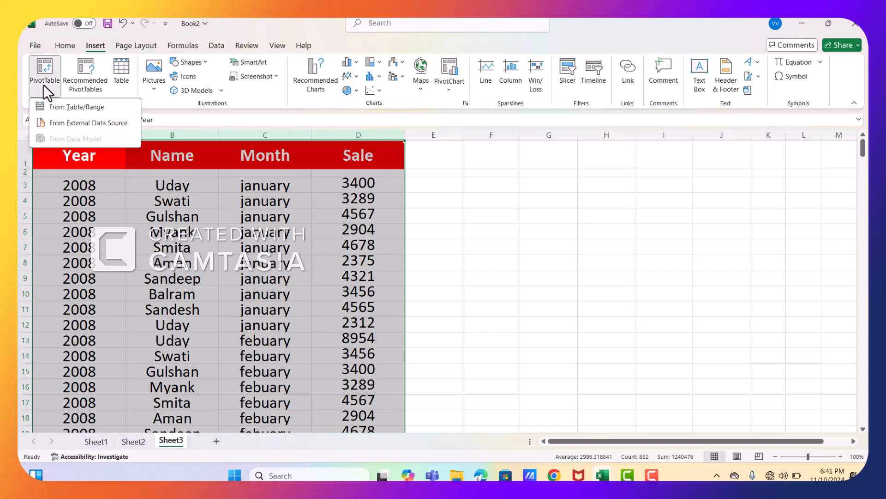
left_click(63, 107)
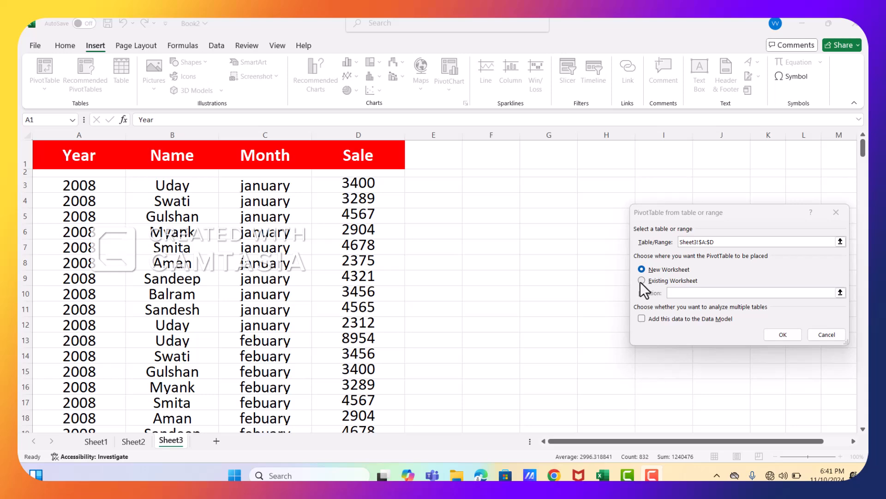
left_click(642, 280)
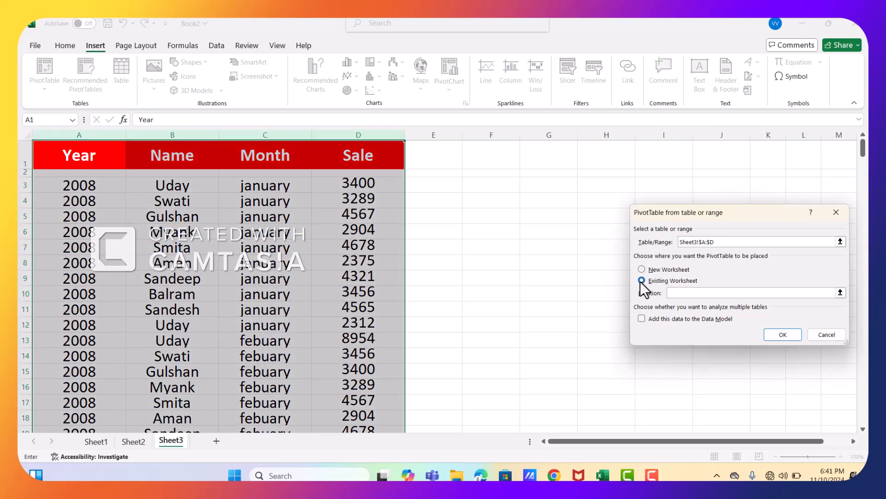
left_click(500, 272)
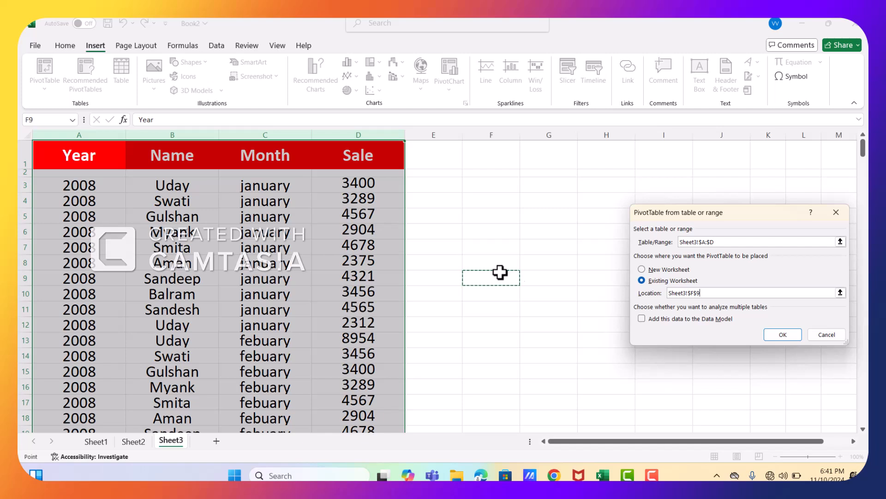
left_click(642, 270)
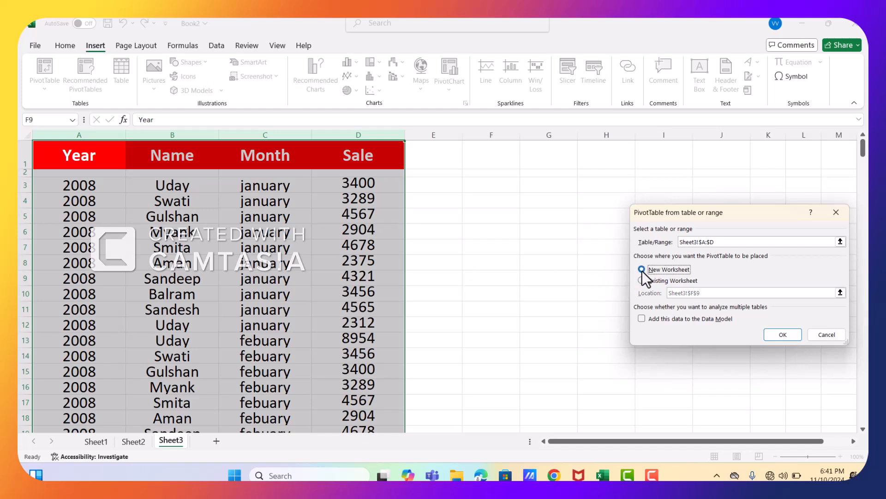
left_click(780, 332)
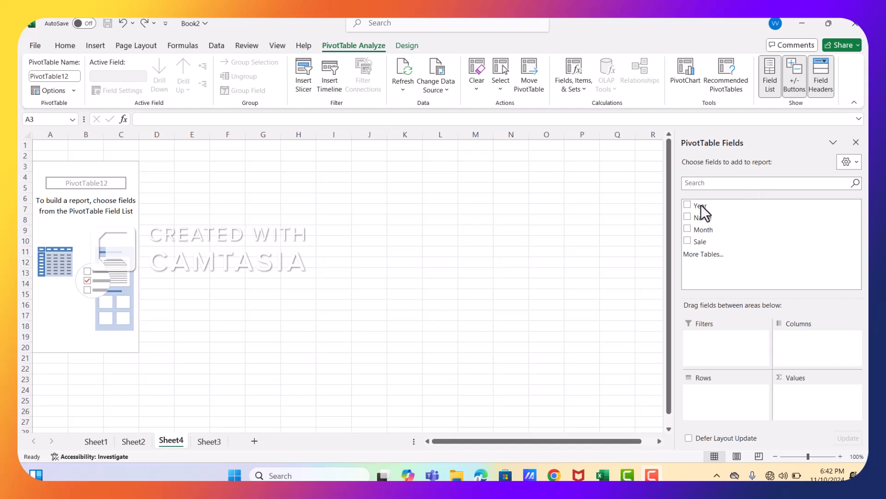
Step: Lay out the PivotTable with Month as columns, Name as rows, Year as the report filter and Sale as summed values
left_click(805, 345)
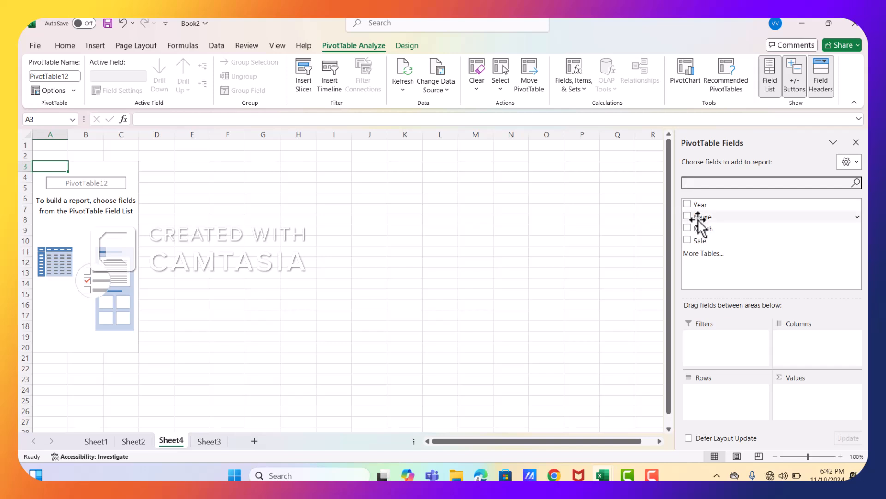
left_click_drag(705, 229, 824, 357)
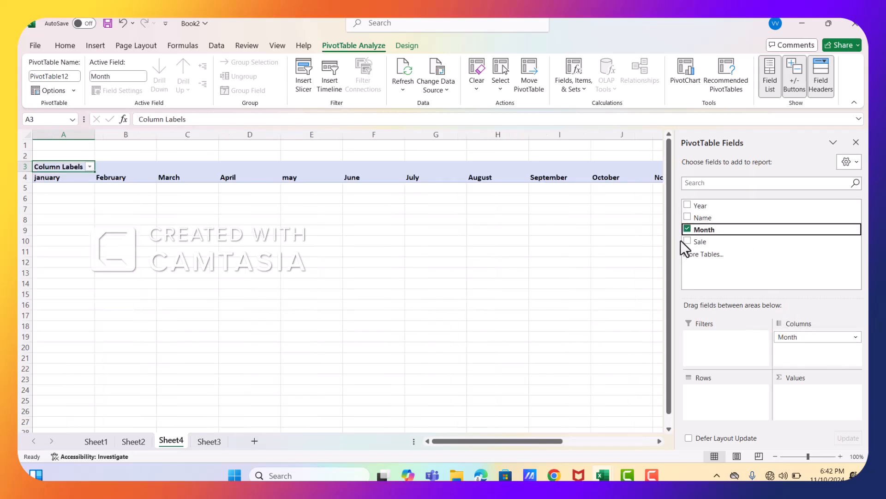
left_click_drag(697, 218, 752, 413)
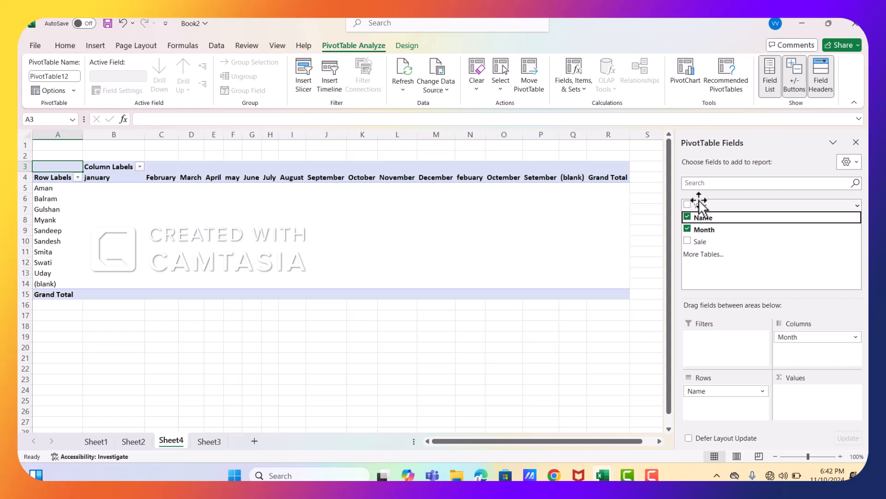
left_click_drag(700, 203, 714, 335)
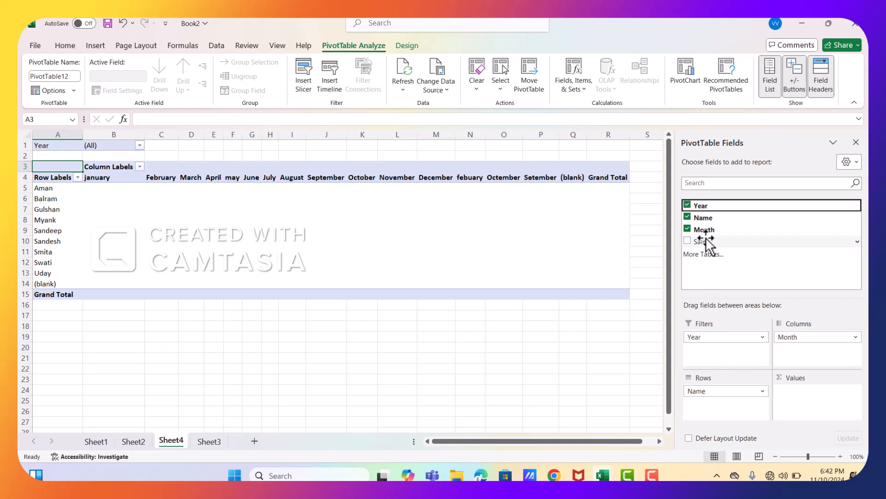
left_click_drag(702, 241, 826, 416)
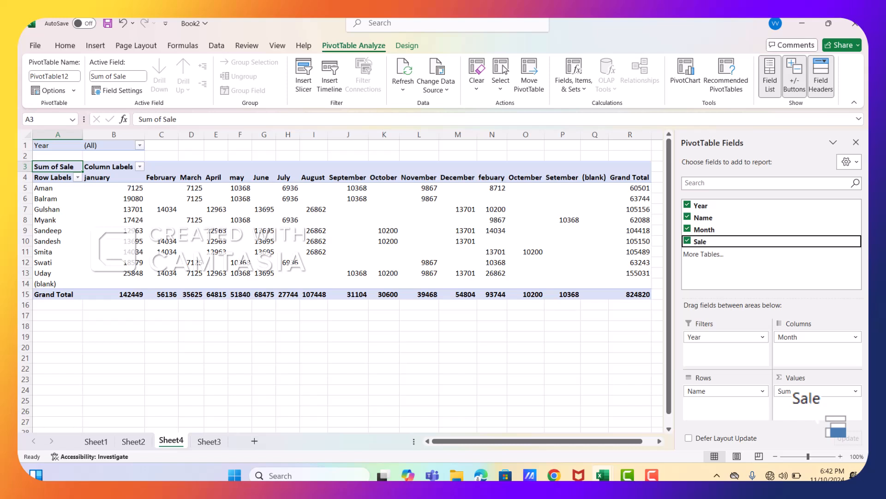
Step: Rearrange the PivotTable so Month becomes the report filter and Year supplies the columns
left_click(638, 294)
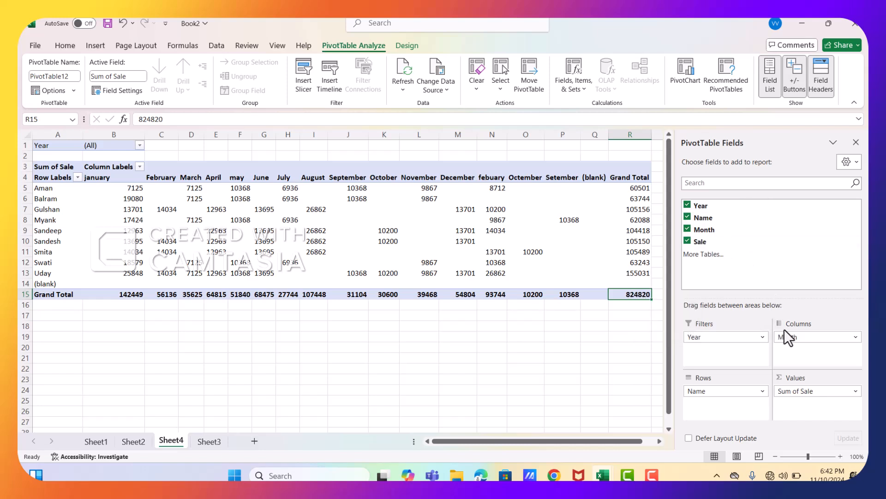
left_click_drag(807, 340, 726, 368)
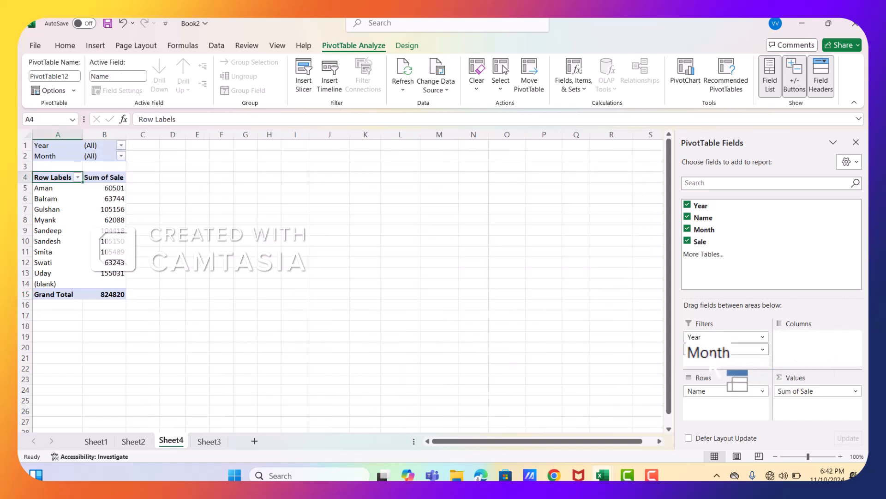
left_click_drag(702, 340, 818, 369)
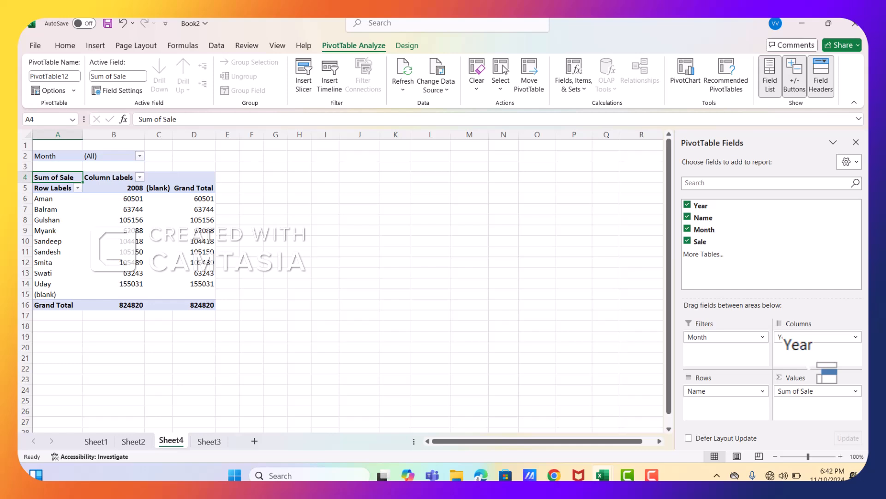
left_click_drag(809, 368, 806, 356)
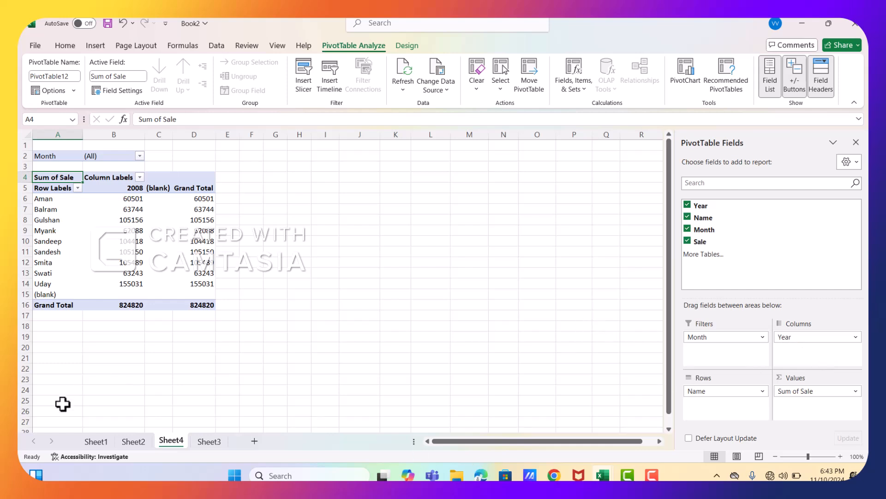
Step: Filter the PivotTable's Month field to the (blank) item only, keeping all years selected
left_click(45, 294)
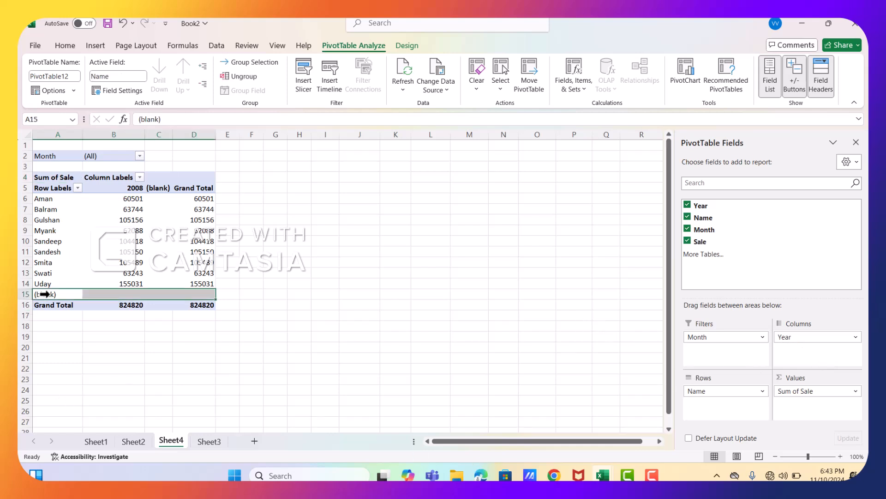
left_click(140, 156)
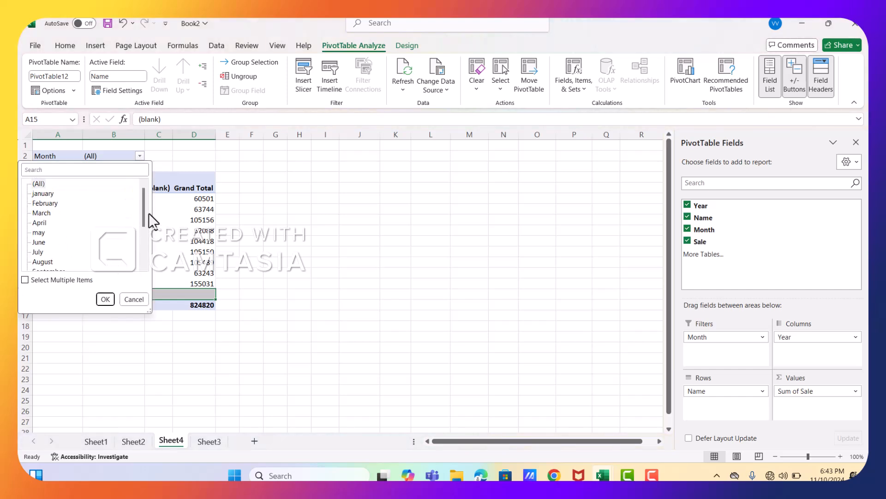
left_click_drag(144, 201, 140, 269)
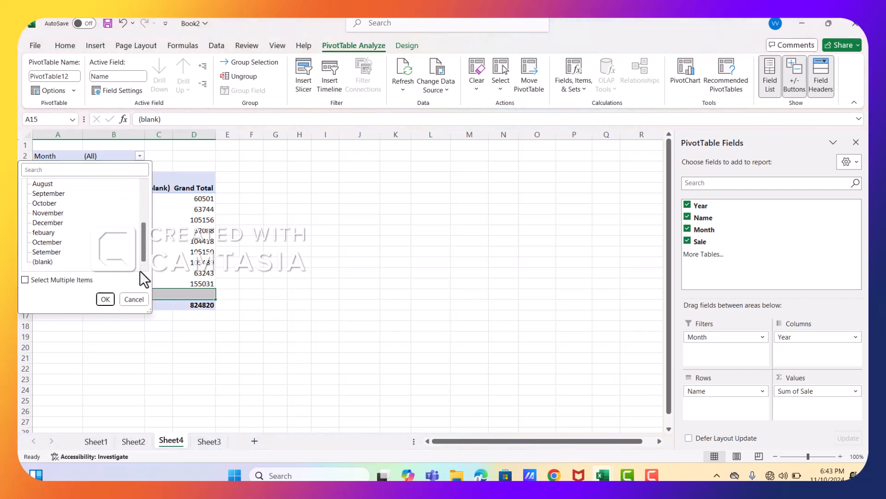
double_click(34, 263)
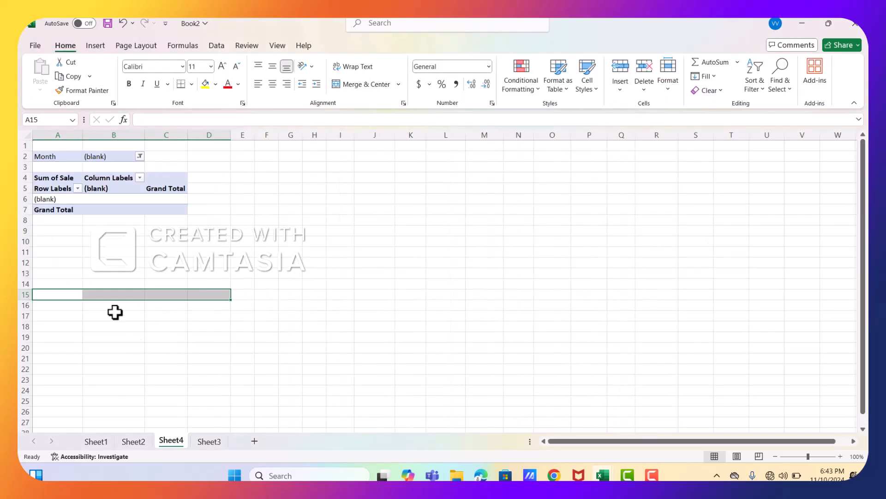
left_click(139, 178)
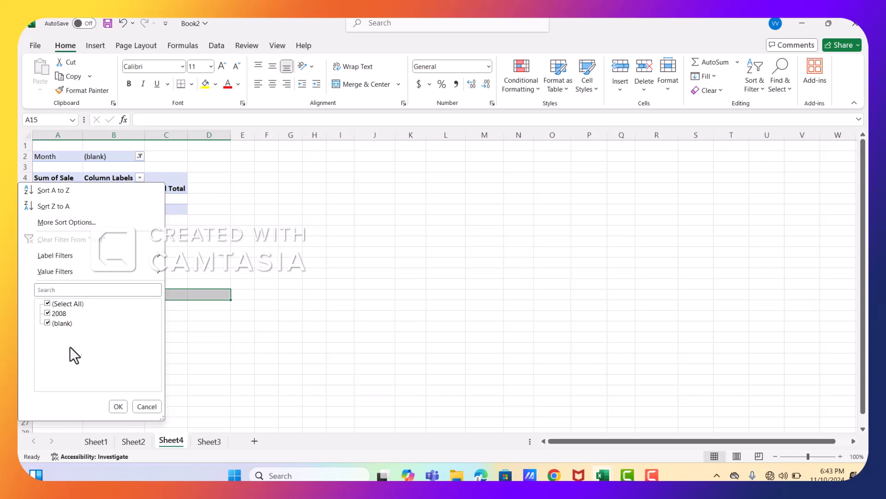
left_click(115, 408)
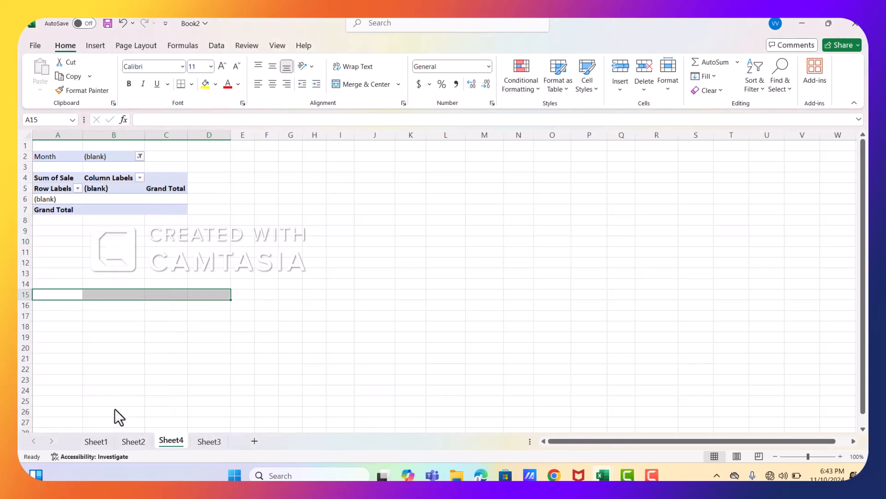
Step: Allow multiple items in the Month filter and include every month while excluding (blank)
left_click(138, 157)
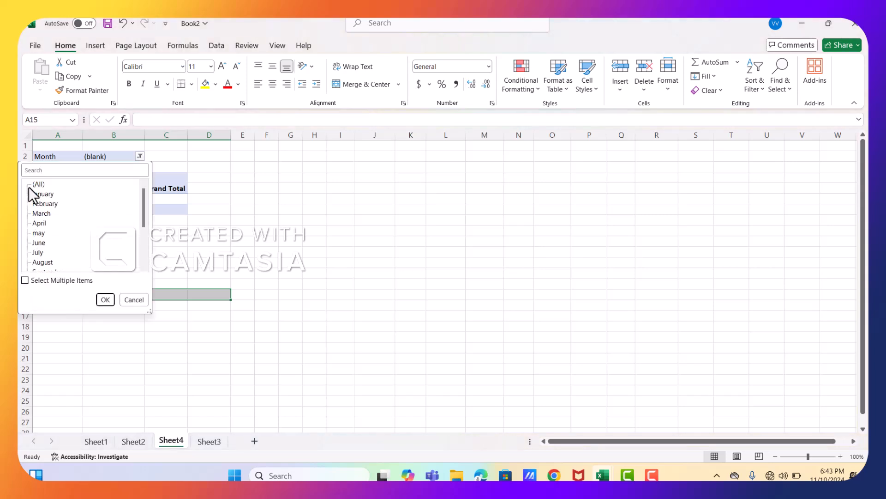
left_click(24, 279)
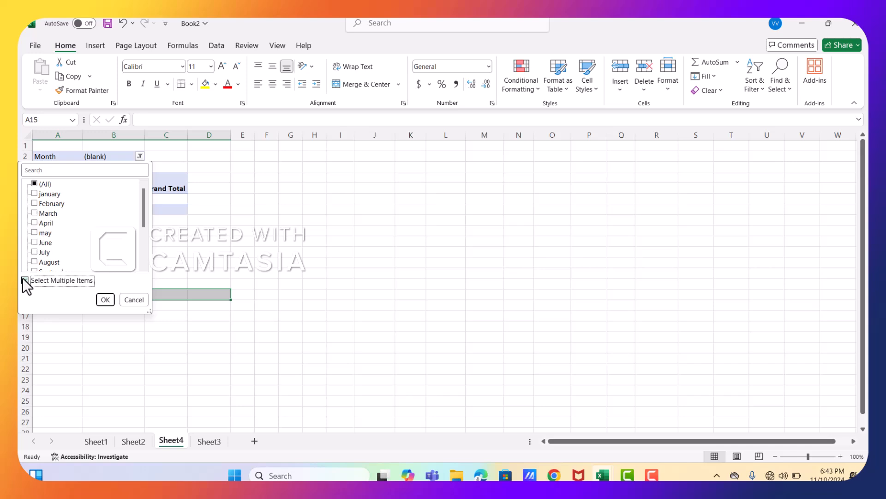
left_click(32, 192)
left_click(32, 214)
left_click(33, 232)
left_click(34, 242)
left_click(34, 261)
left_click_drag(143, 203, 140, 247)
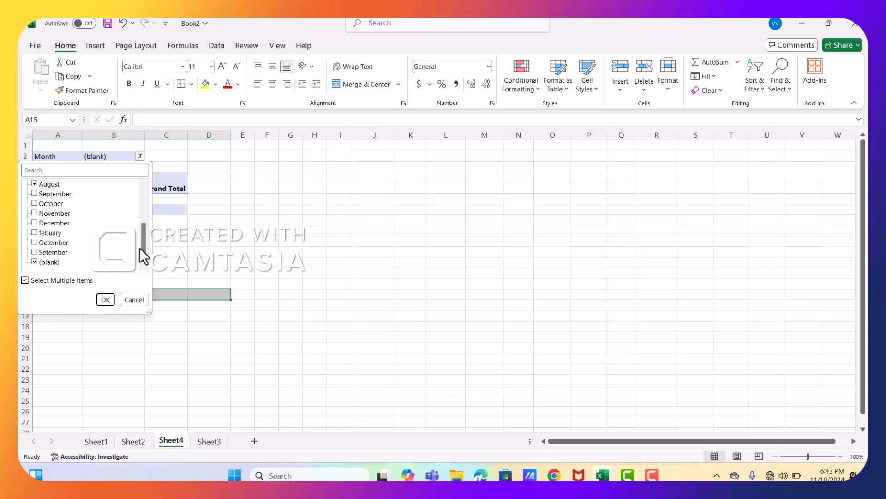
left_click(33, 252)
left_click(33, 242)
left_click(33, 231)
left_click(33, 221)
left_click(32, 204)
left_click(34, 212)
left_click(32, 194)
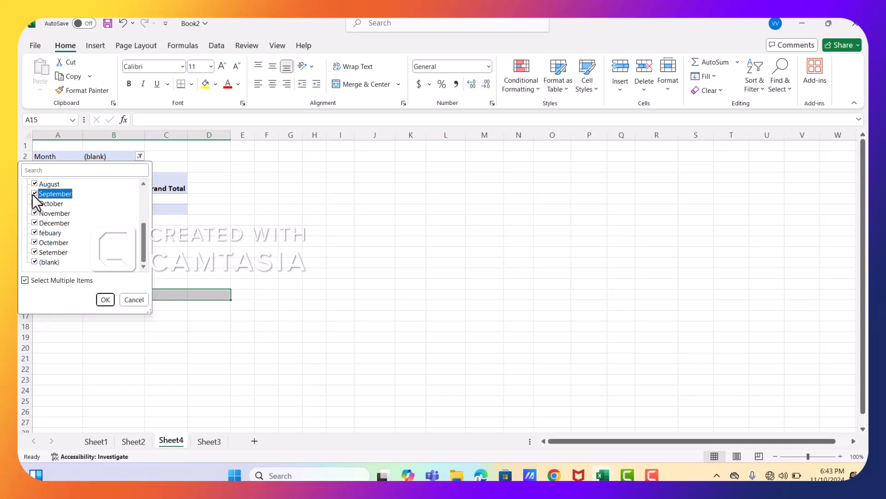
left_click(33, 261)
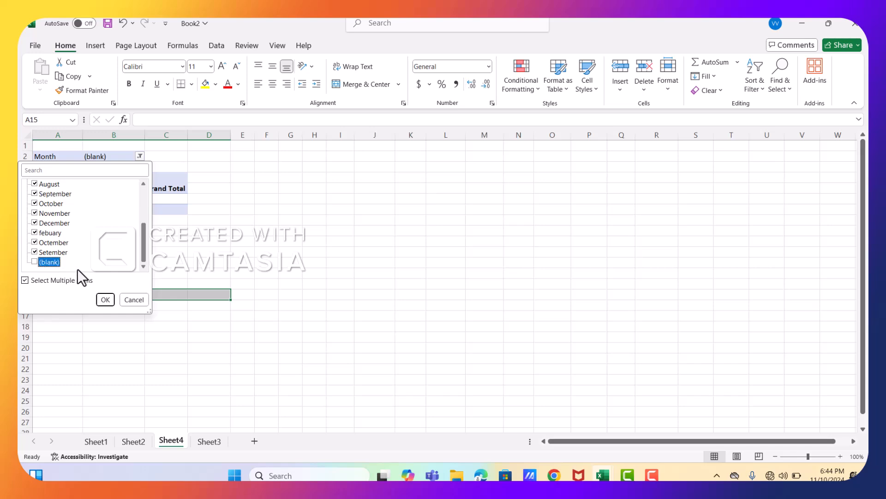
left_click(102, 300)
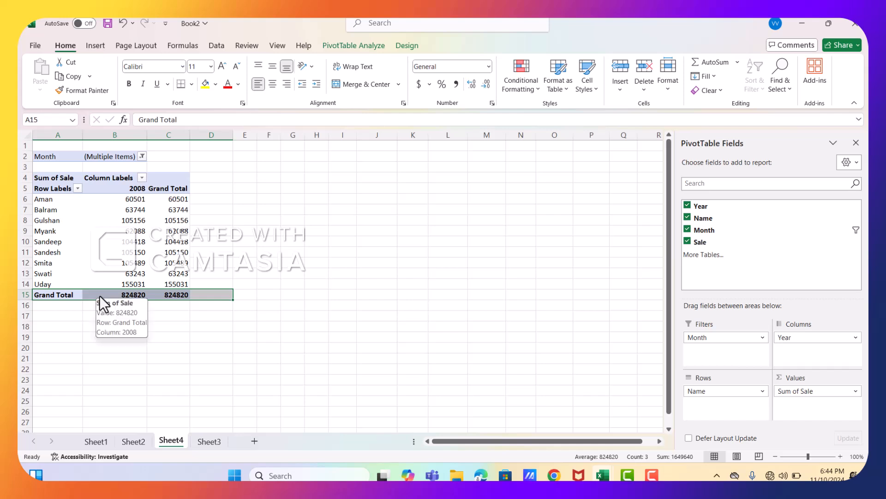
left_click(456, 387)
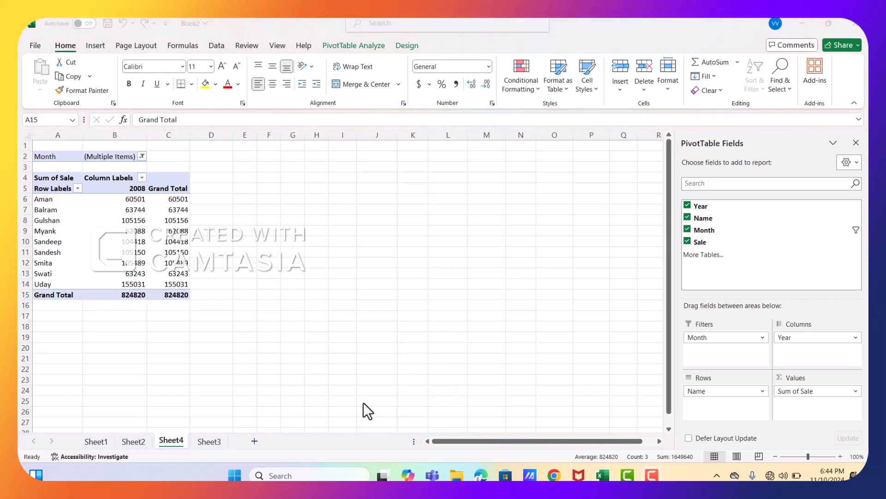
Step: Exclude February and may from the PivotTable's Month filter
left_click(142, 157)
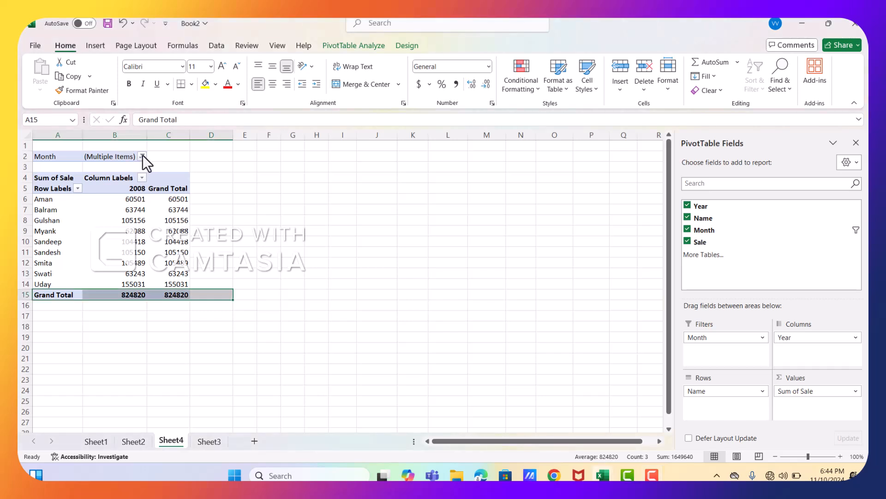
left_click(142, 156)
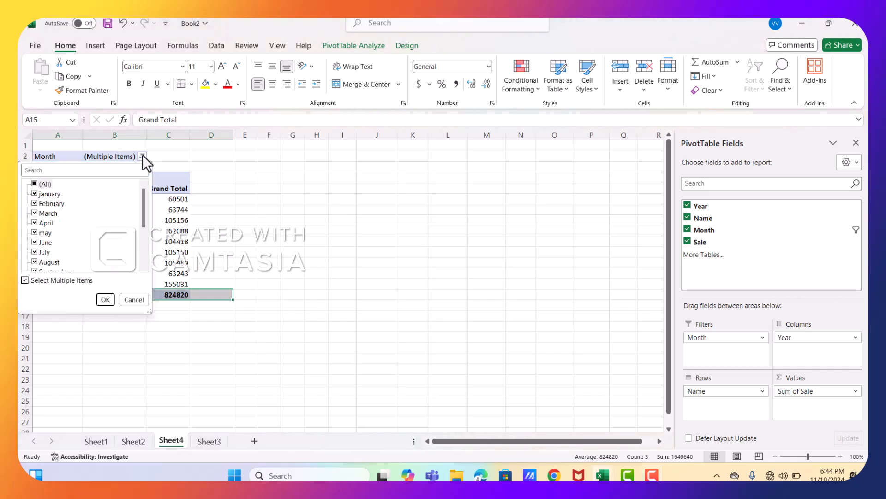
left_click(36, 203)
left_click(34, 233)
left_click(105, 300)
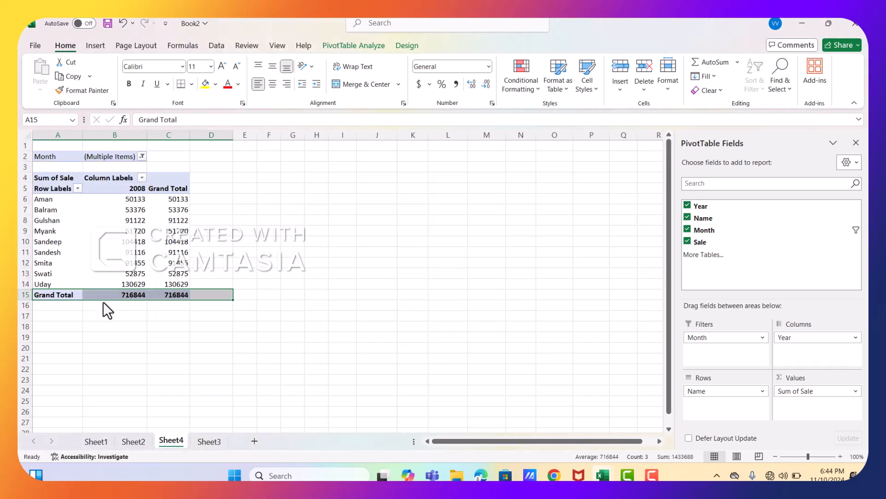
Step: Swap the PivotTable fields so Month supplies the rows and Name becomes the report filter
mouse_move(147, 243)
left_click_drag(708, 337, 721, 362)
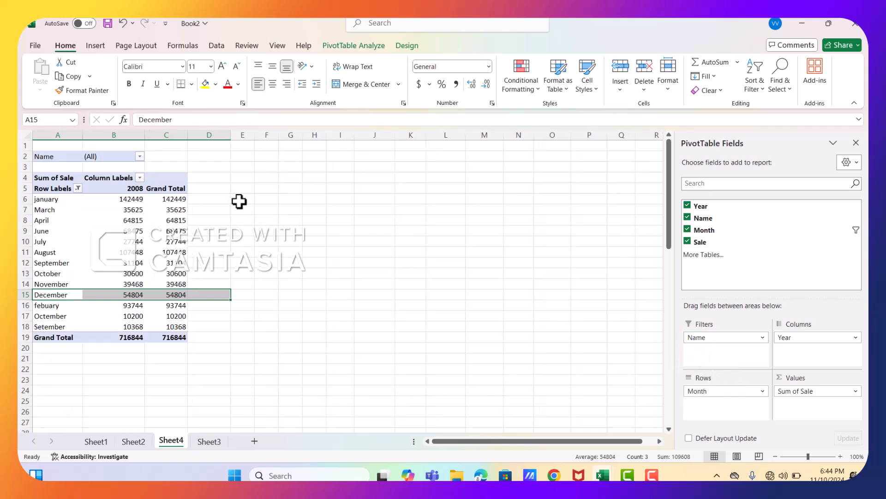
Step: Allow multiple items in the Name filter and exclude the second, fourth, seventh and eighth names in its list
left_click(139, 156)
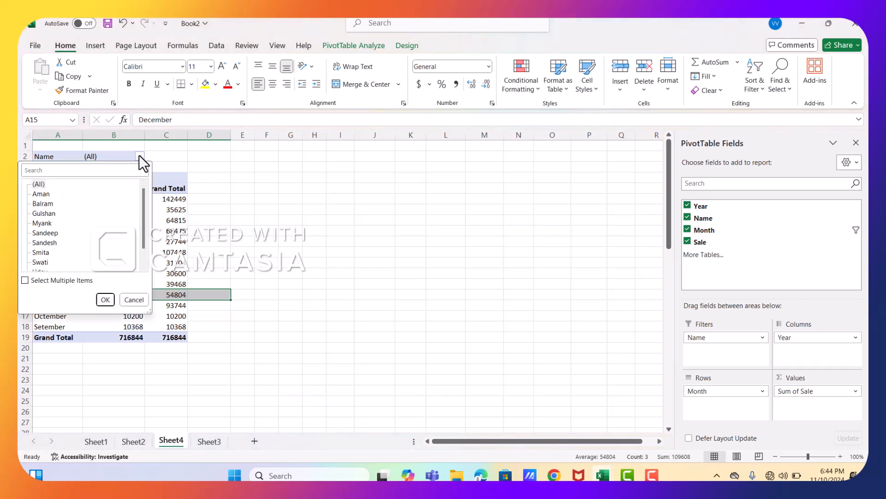
left_click(26, 279)
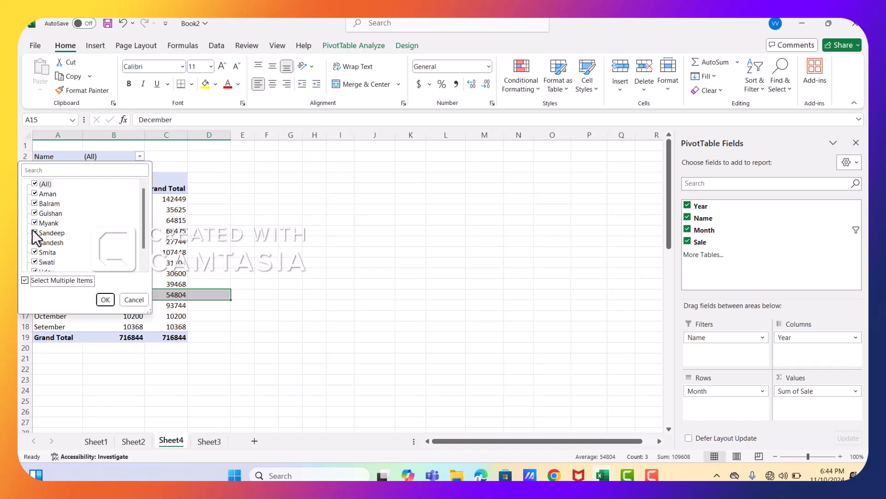
left_click(33, 203)
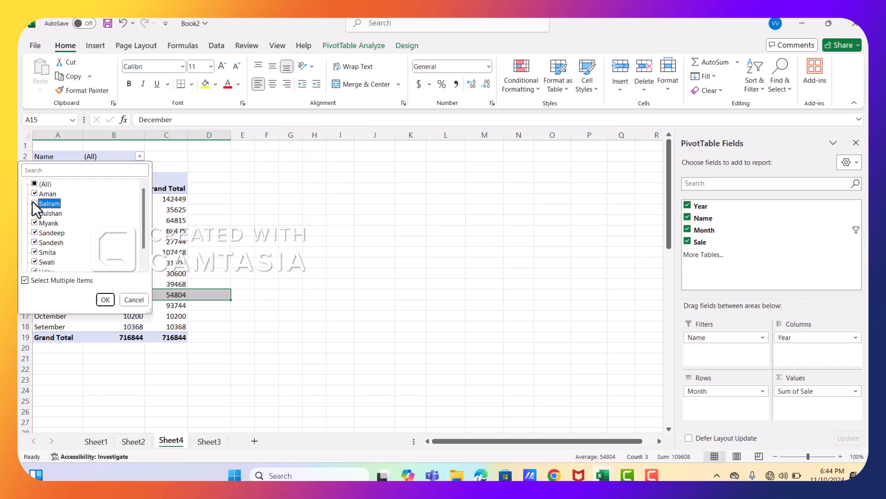
left_click(34, 223)
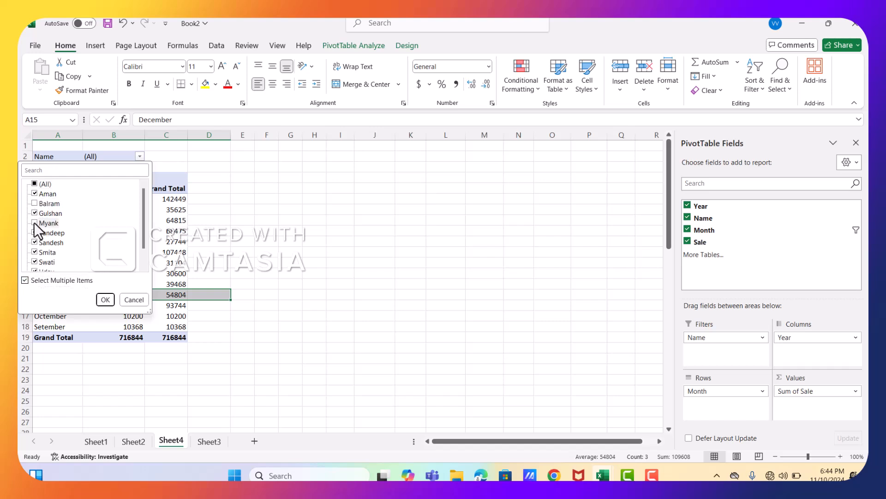
left_click(35, 251)
left_click(101, 301)
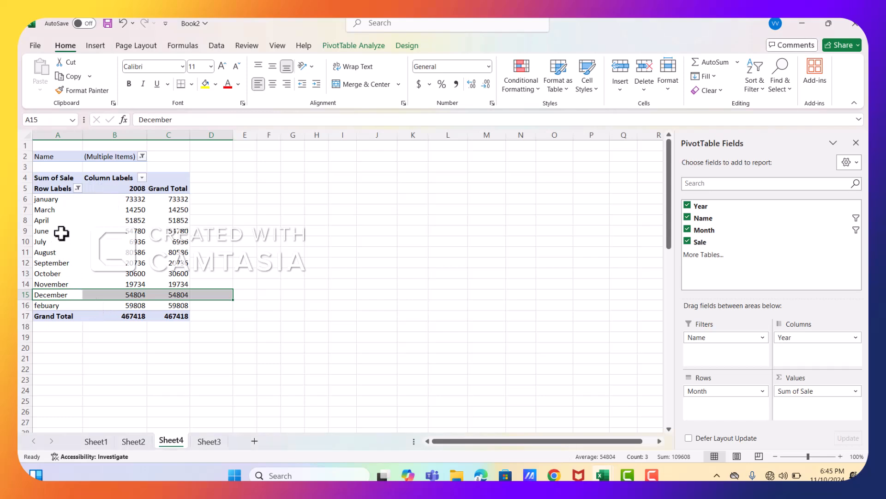
Step: Re-include the second, seventh and eighth names in the Name filter, leaving only the fourth excluded
left_click(142, 155)
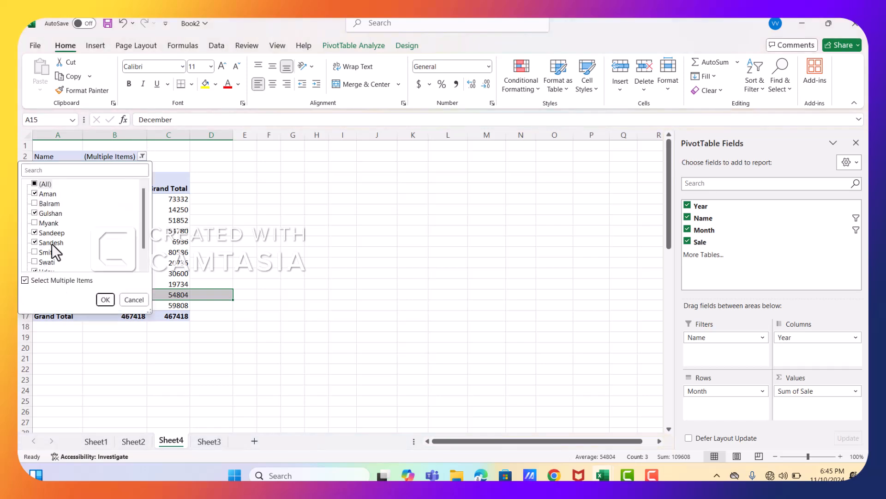
left_click(34, 252)
left_click(33, 203)
left_click(104, 300)
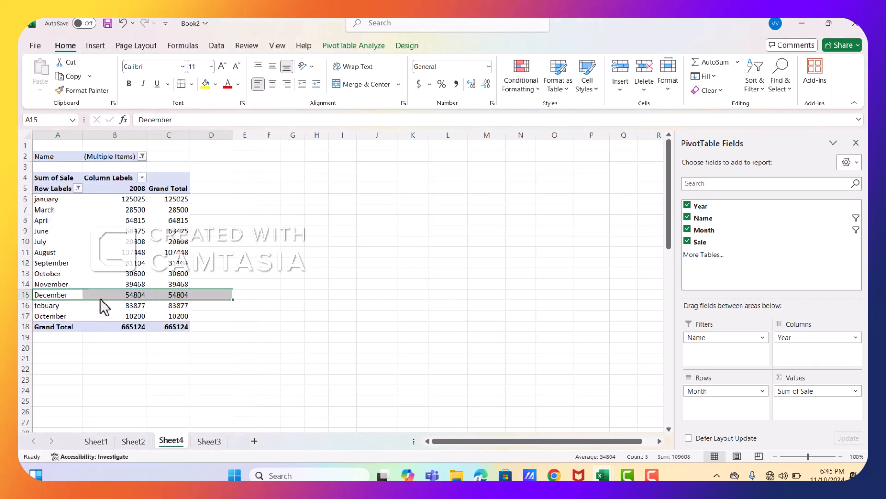
Step: Try Name under Month in rows with Year as report filter, and return to Month rows, Year columns and Name filter
left_click_drag(710, 341, 733, 421)
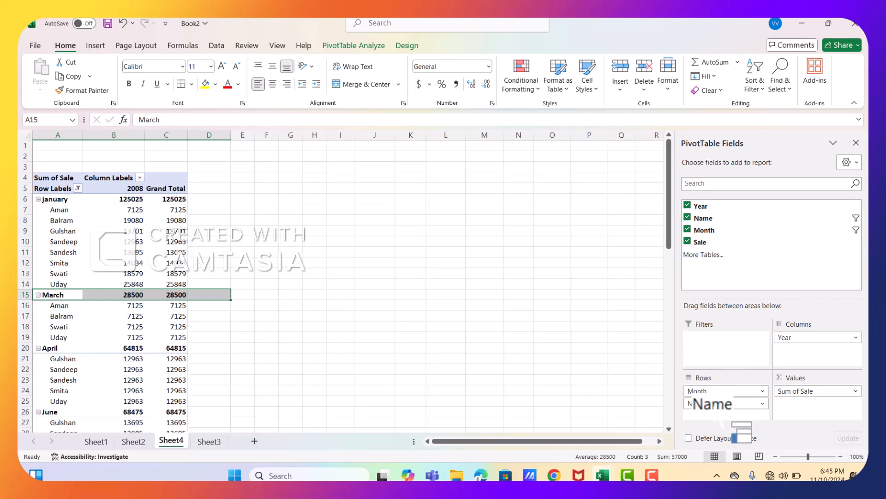
left_click_drag(734, 421, 734, 421)
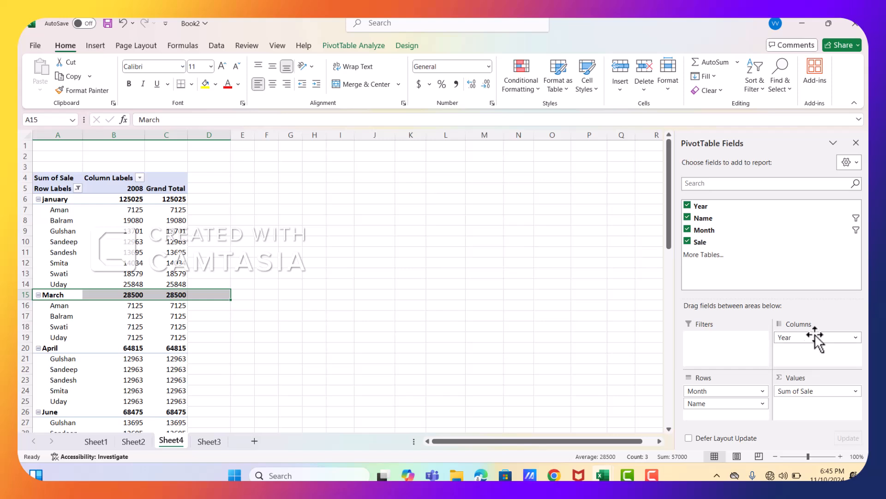
left_click_drag(810, 341, 732, 361)
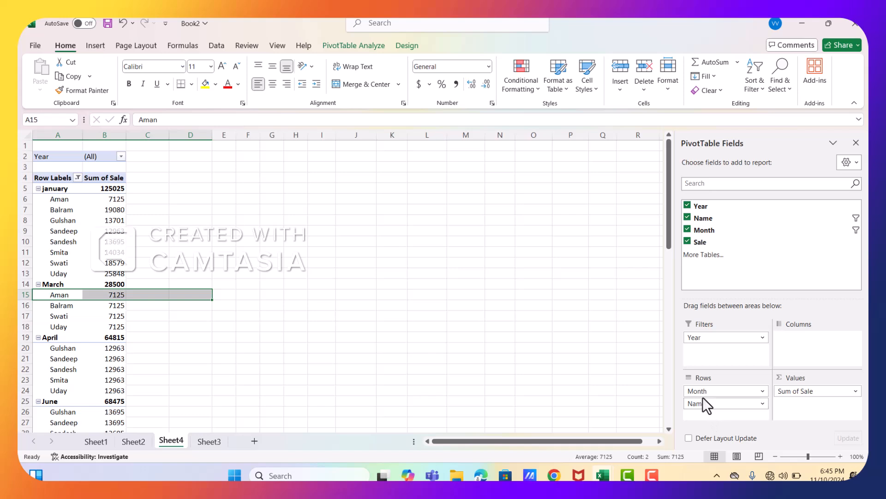
left_click_drag(702, 393, 824, 356)
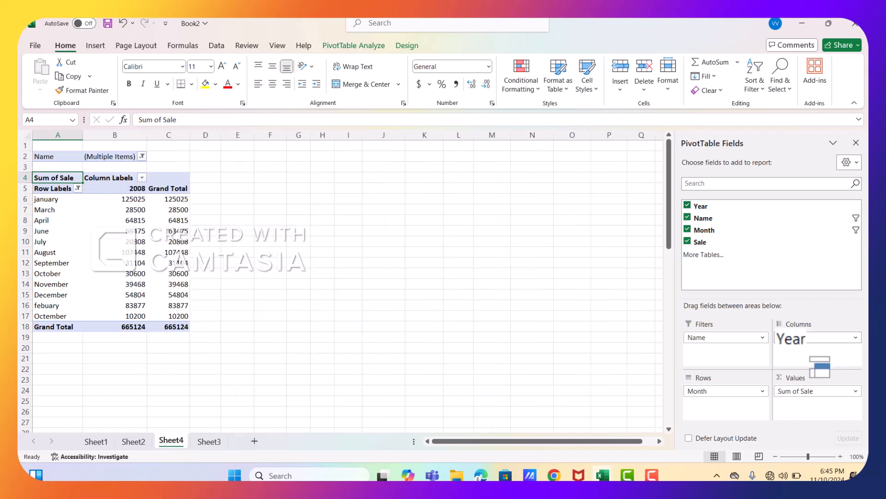
left_click_drag(820, 366, 830, 379)
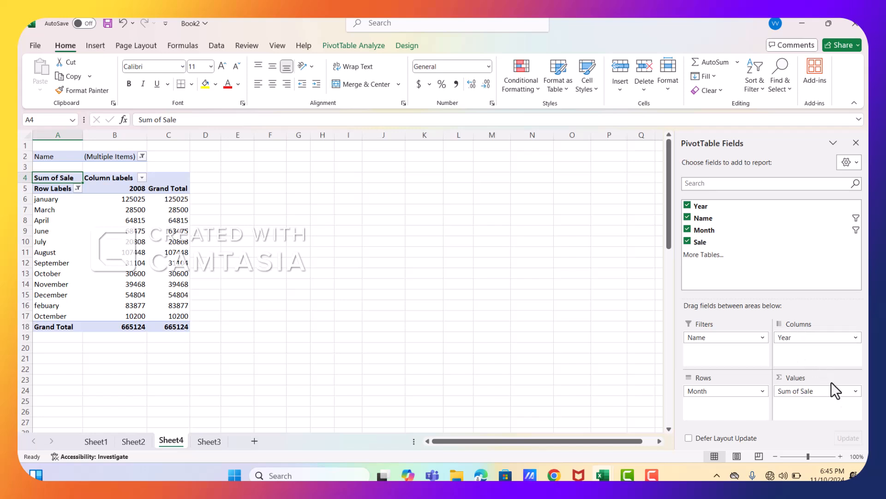
Step: Show the records behind March's 2008 sales on a new sheet, and return to Sheet4, placing it after Sheet3
left_click(130, 211)
double_click(130, 211)
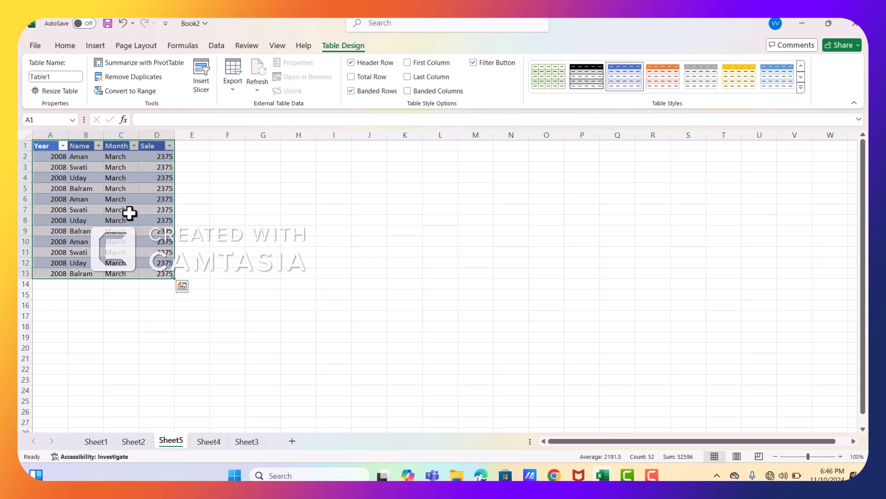
left_click(201, 440)
left_click_drag(200, 440, 429, 278)
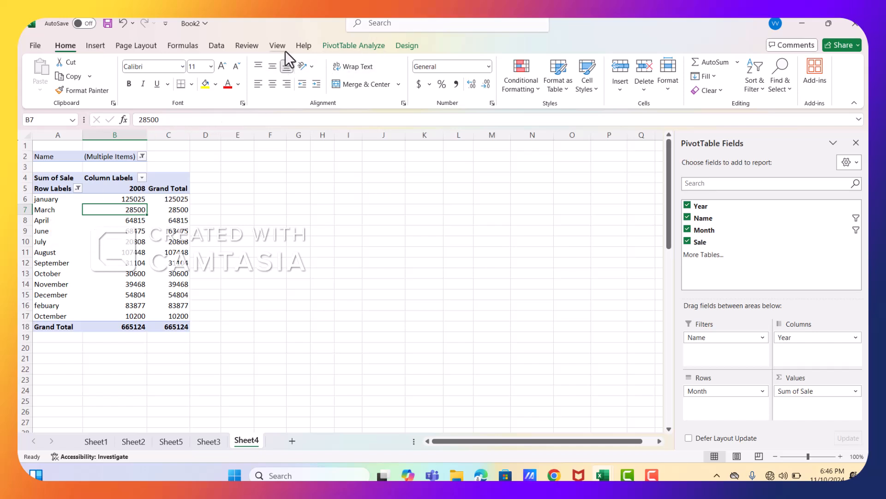
Step: Try showing all PivotTable subtotals at the bottom of each group and at the top of each group
left_click(411, 46)
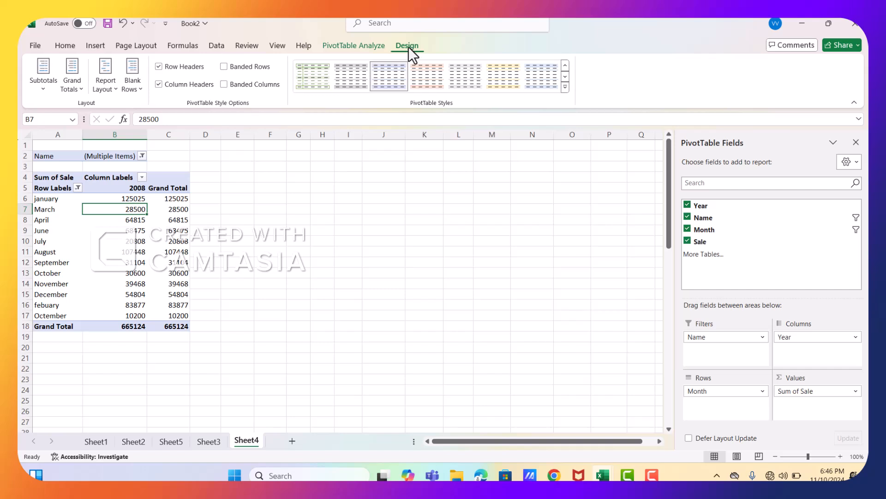
left_click(40, 87)
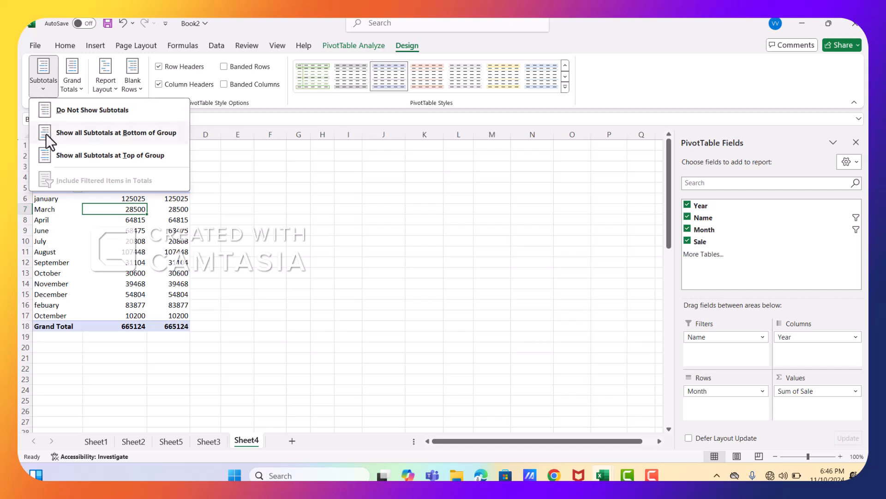
left_click(45, 134)
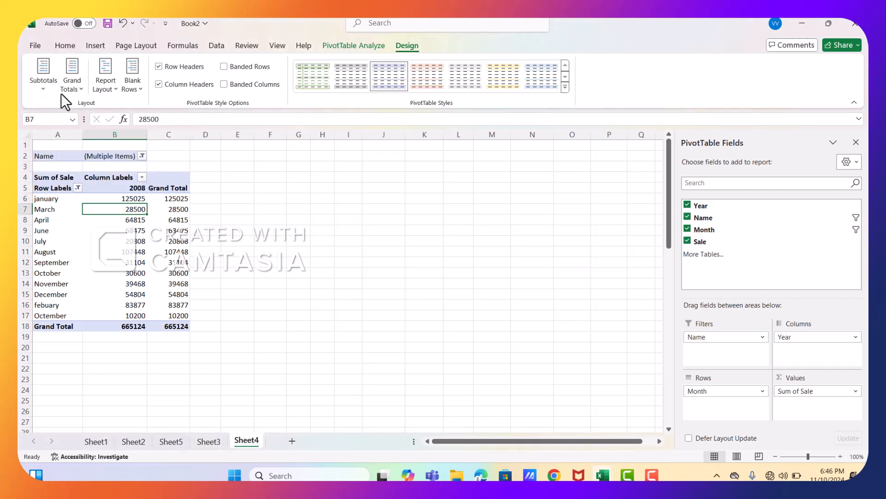
left_click(34, 90)
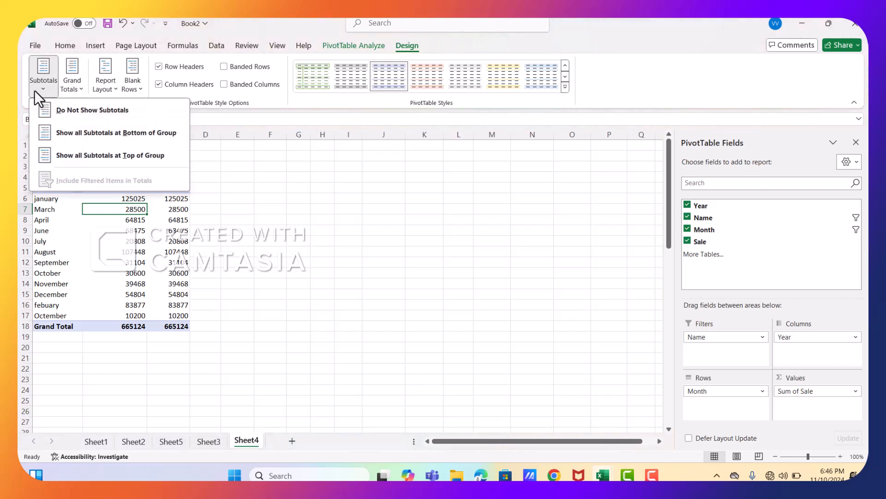
left_click(48, 155)
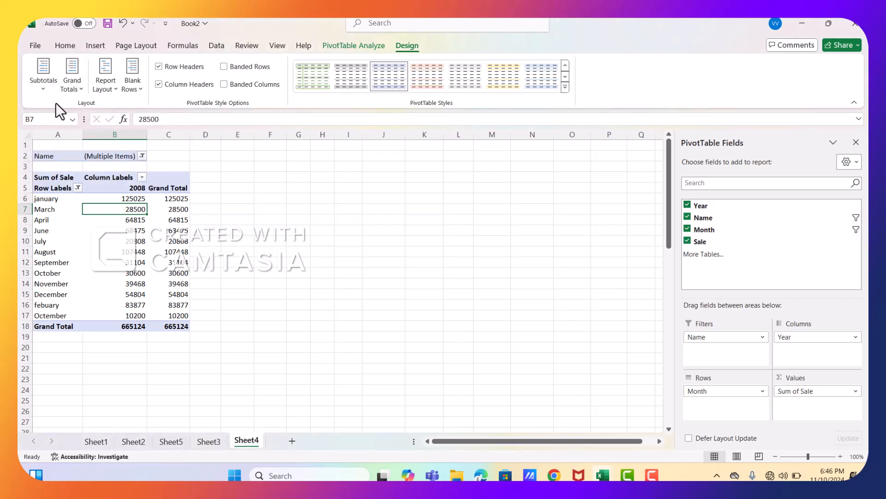
Step: Set the PivotTable to show no subtotals and turn grand totals on for rows and columns
left_click(44, 83)
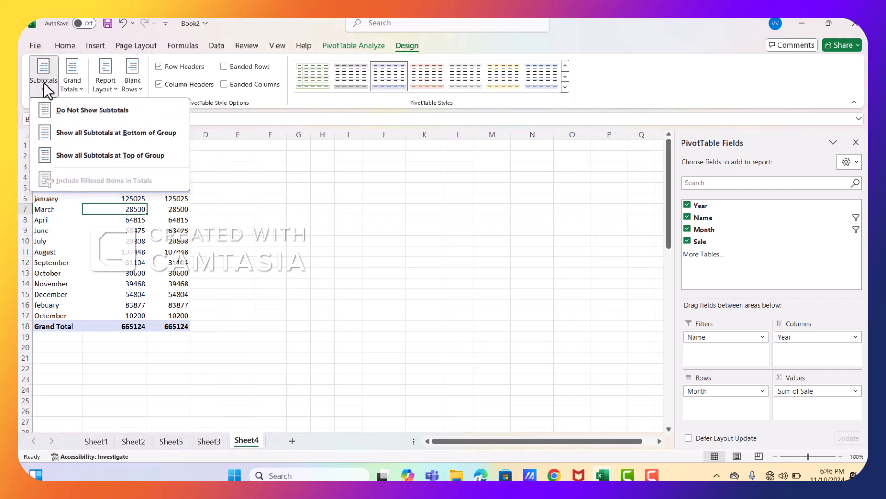
left_click(78, 109)
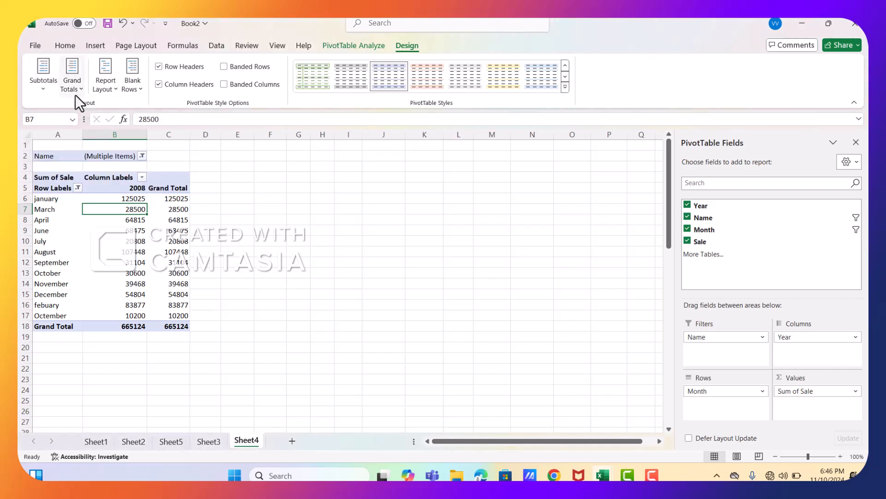
left_click(75, 89)
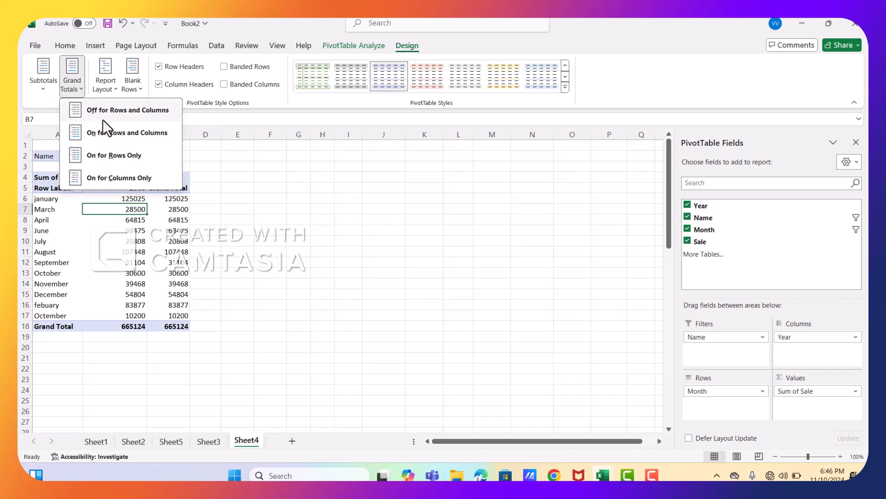
left_click(102, 132)
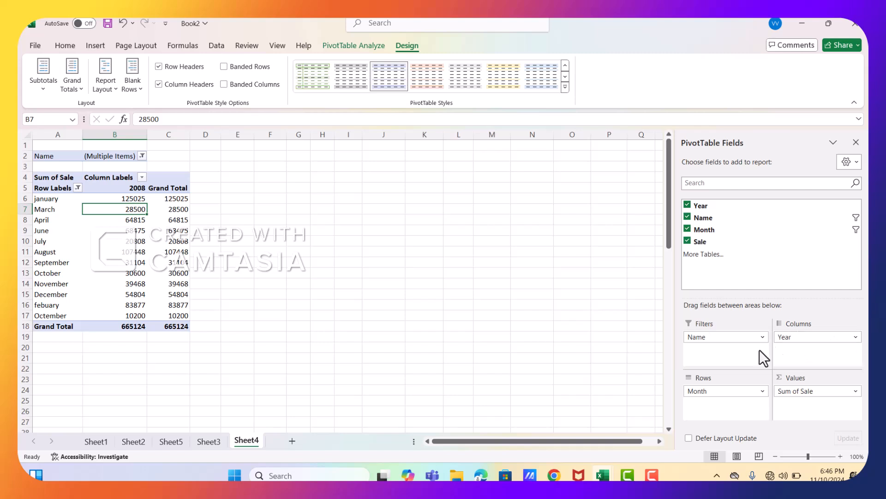
Step: Try the orange, light grey and green PivotTable styles, and apply the darker grey style
left_click(433, 76)
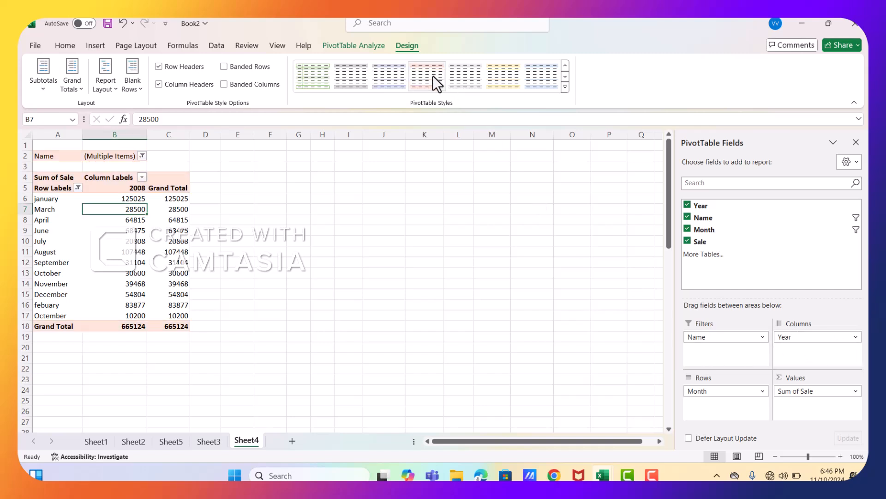
left_click(461, 77)
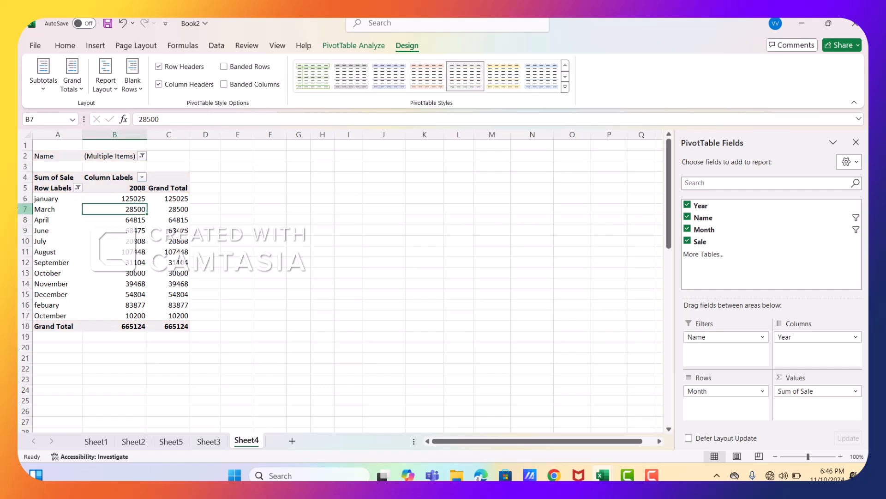
left_click_drag(36, 188, 160, 333)
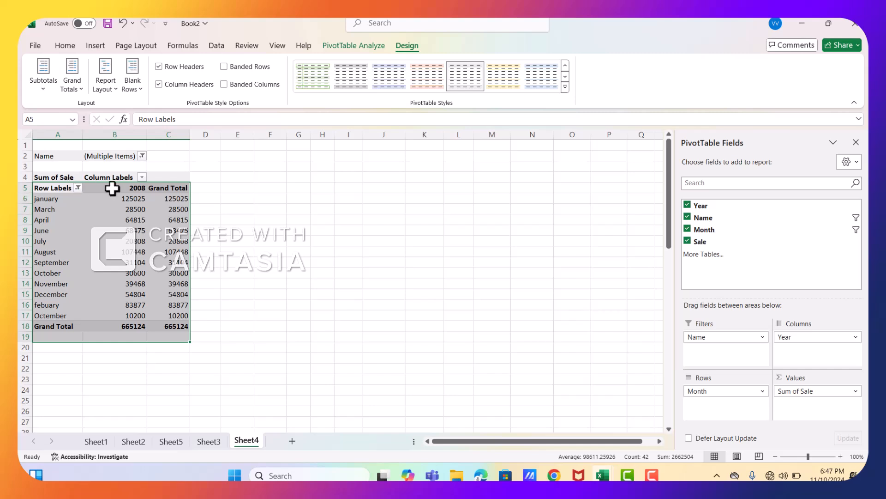
left_click(321, 76)
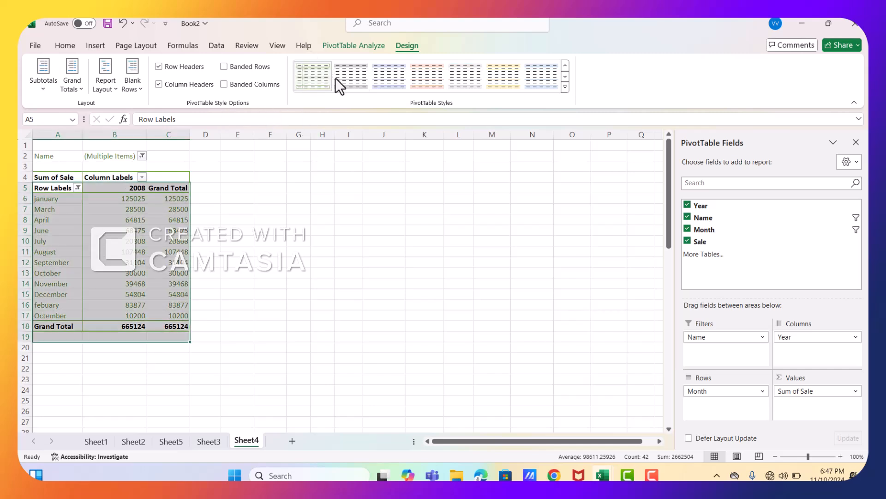
left_click(365, 77)
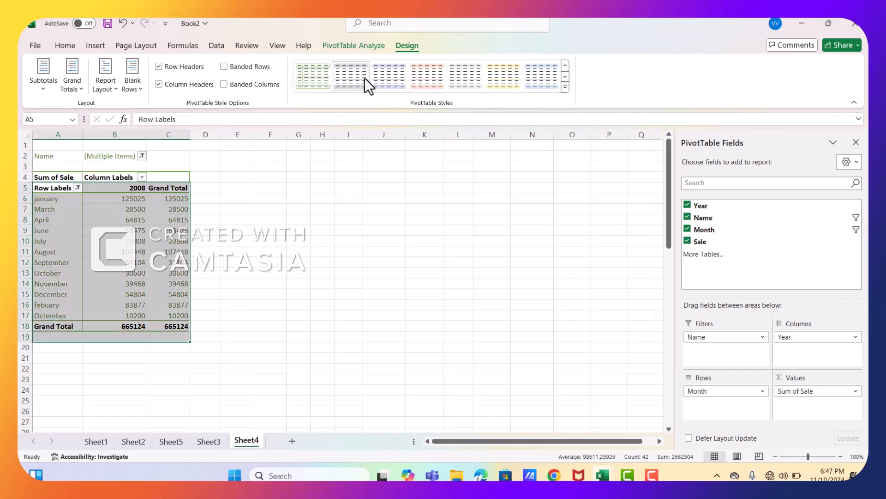
Step: Try banded rows and banded columns on the PivotTable, switching each option off again
left_click(225, 66)
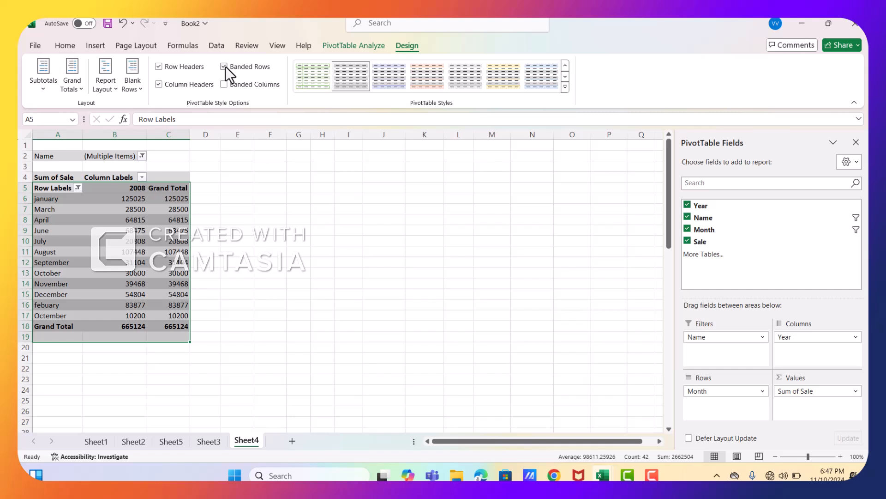
left_click(225, 66)
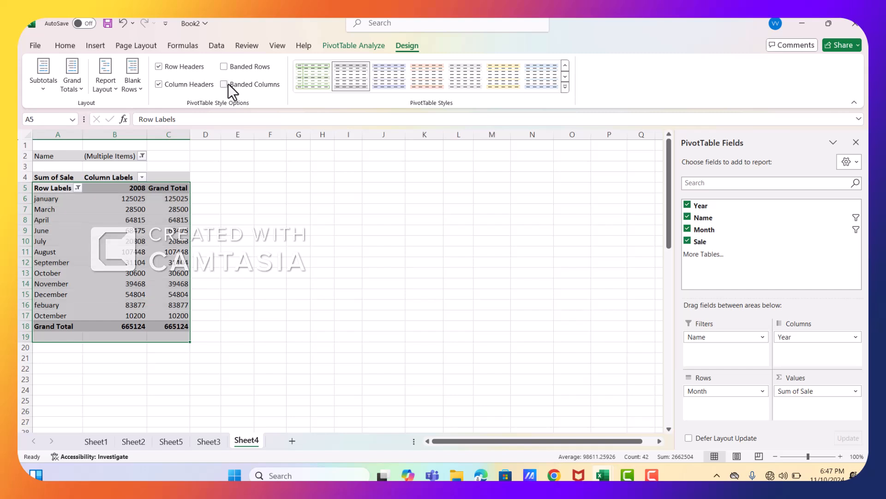
left_click(228, 84)
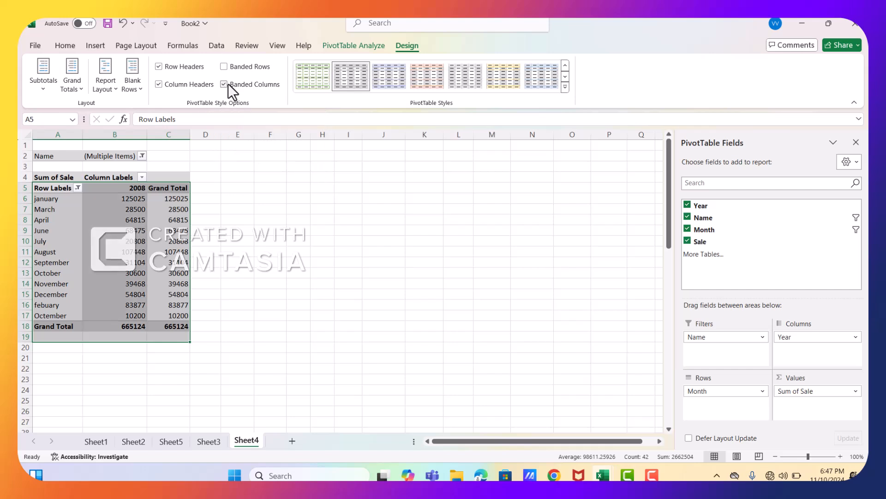
left_click(224, 84)
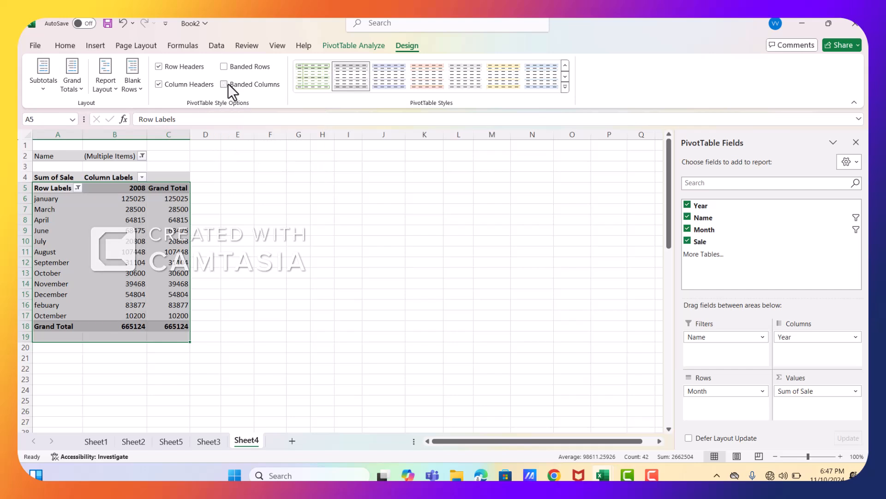
Step: Expand the March row label of the PivotTable on Sheet4, choosing Name as the detail field to show
left_click(354, 46)
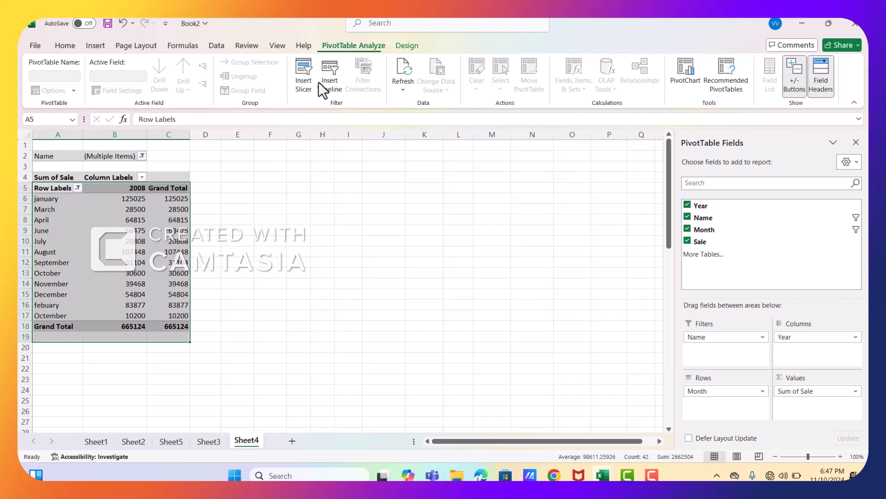
left_click(72, 243)
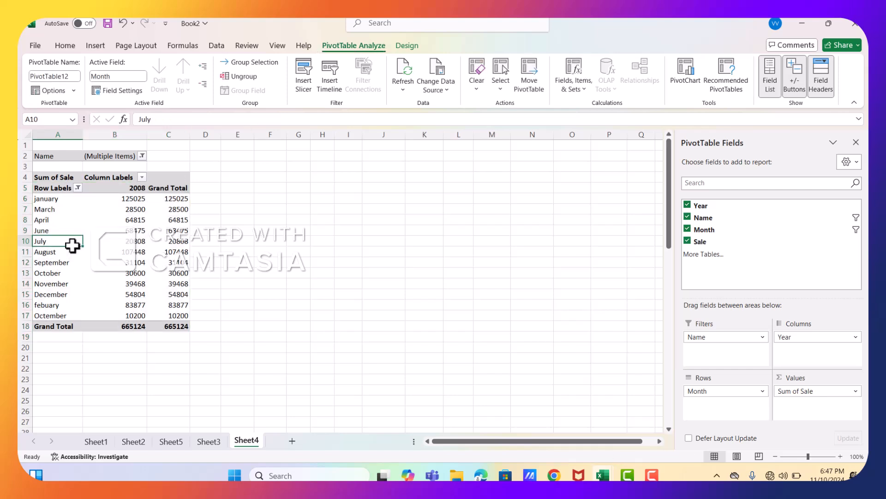
right_click(51, 212)
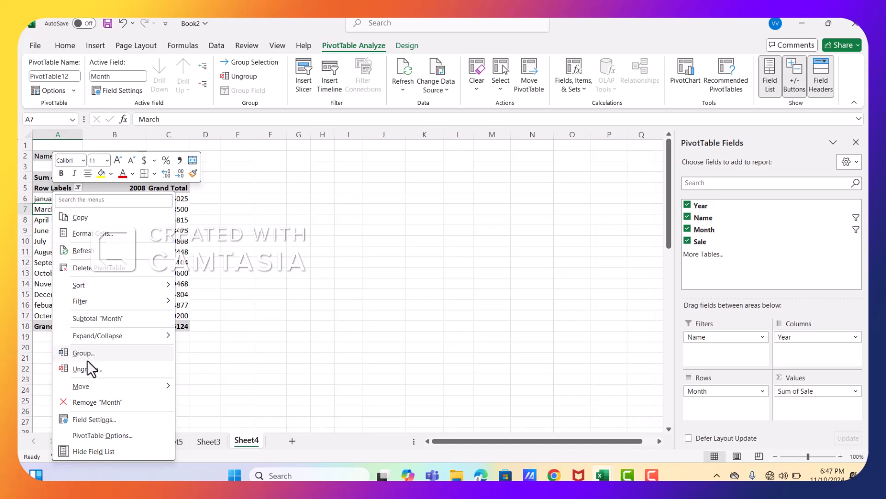
mouse_move(87, 328)
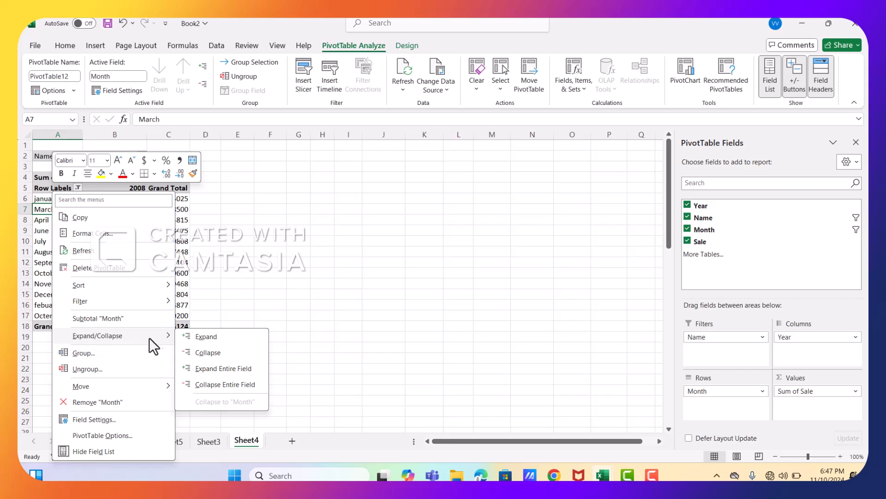
left_click(197, 342)
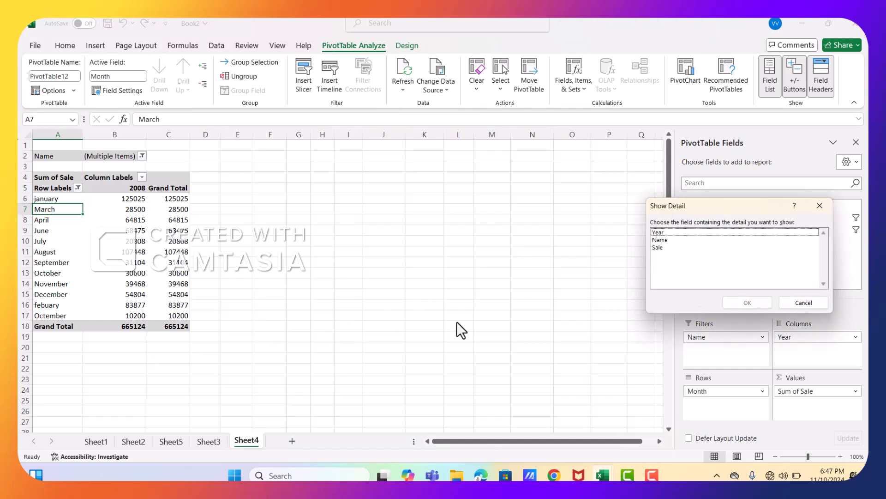
left_click(660, 240)
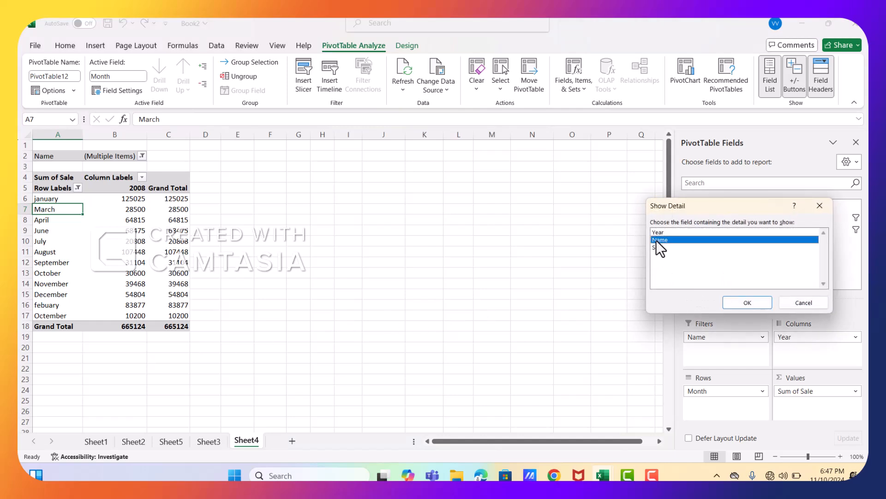
left_click(747, 304)
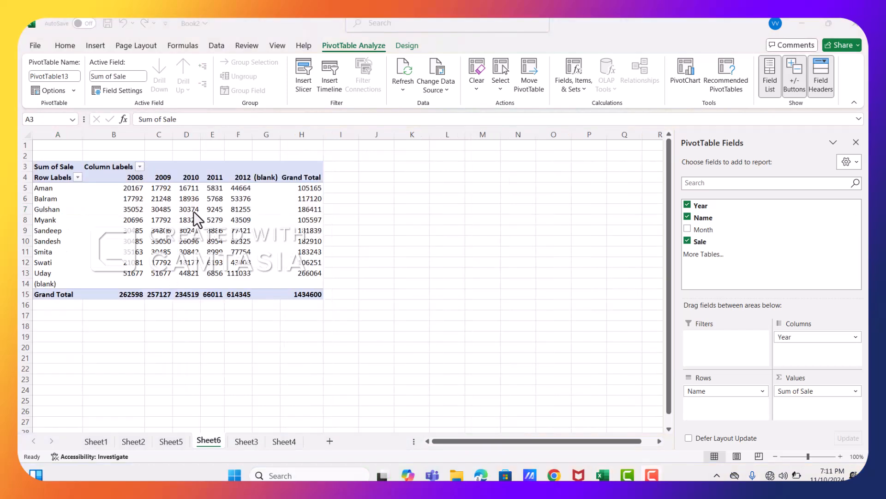
Step: Select the 2008 column of the Sheet6 PivotTable and set its grand totals to on for rows and columns
left_click(137, 176)
left_click(137, 175)
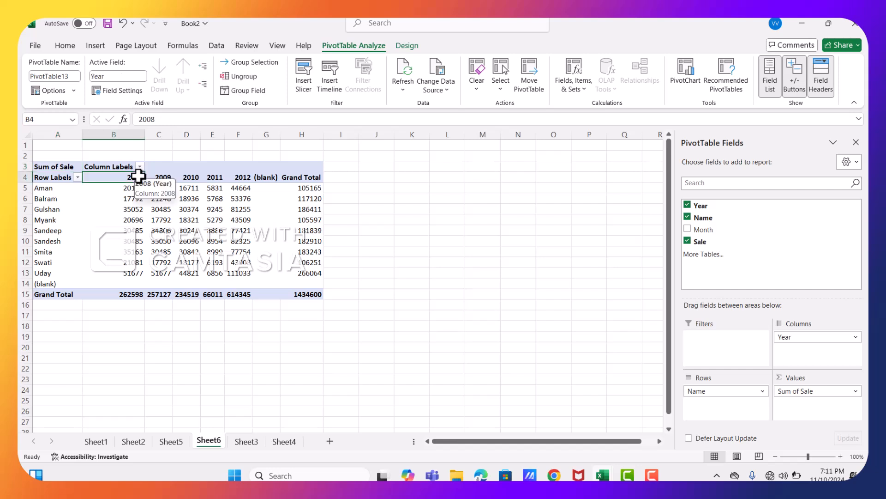
left_click(138, 175)
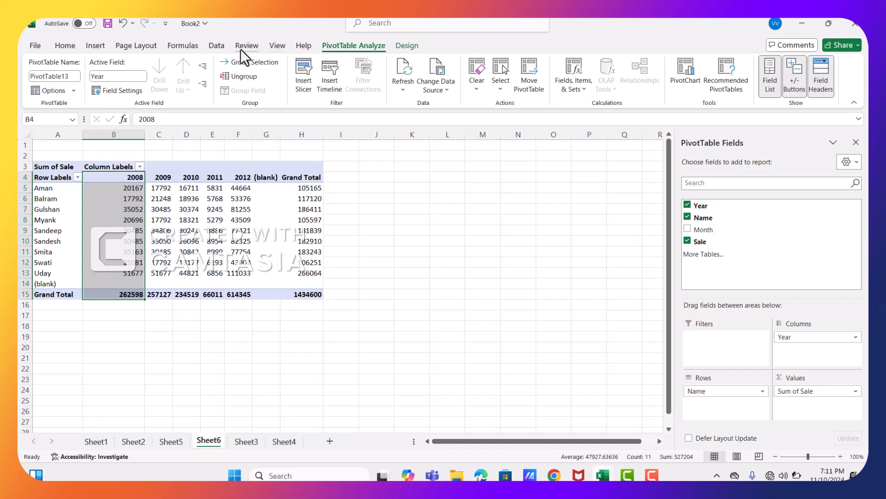
left_click(406, 46)
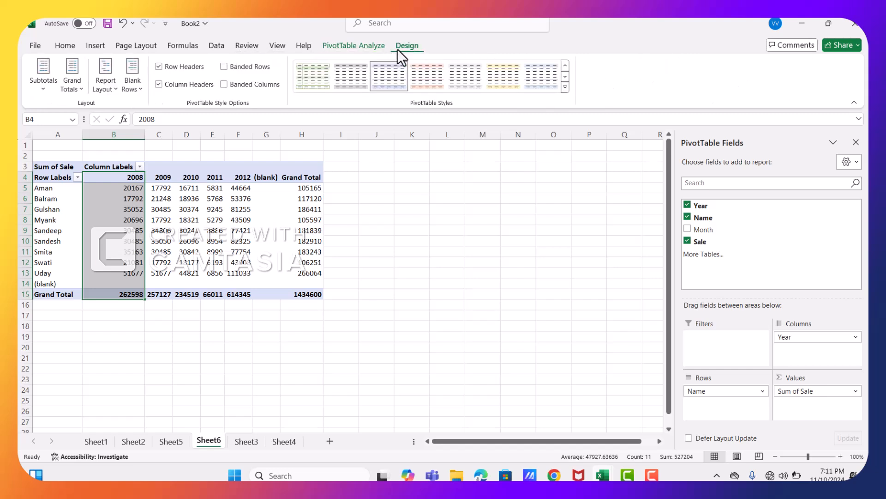
left_click(42, 90)
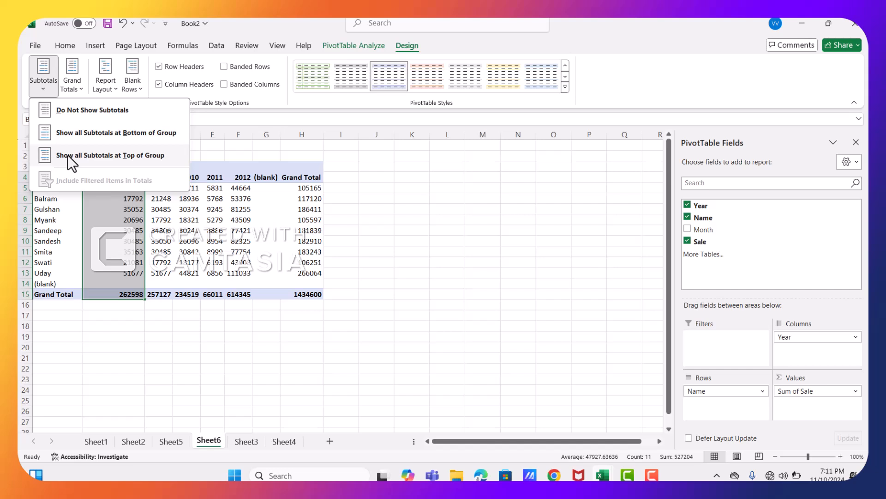
left_click(77, 86)
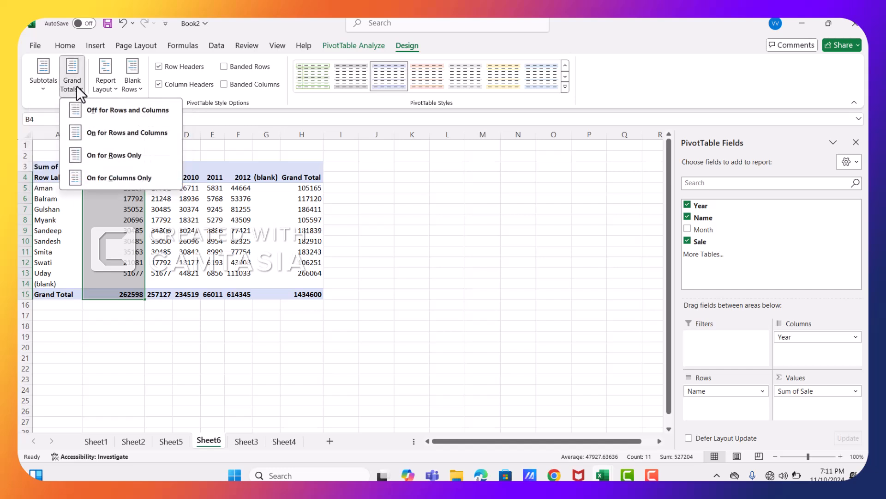
left_click(83, 131)
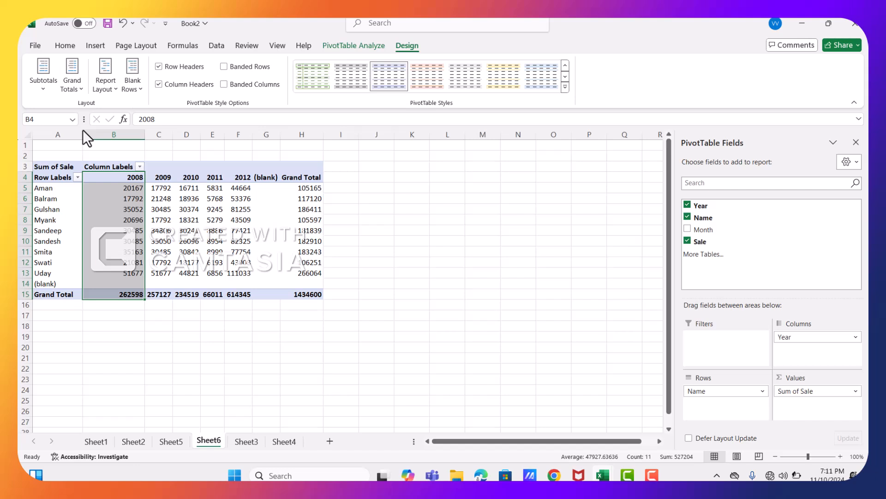
Step: Try grand totals on for columns only, followed by grand totals off for rows and columns
left_click(79, 91)
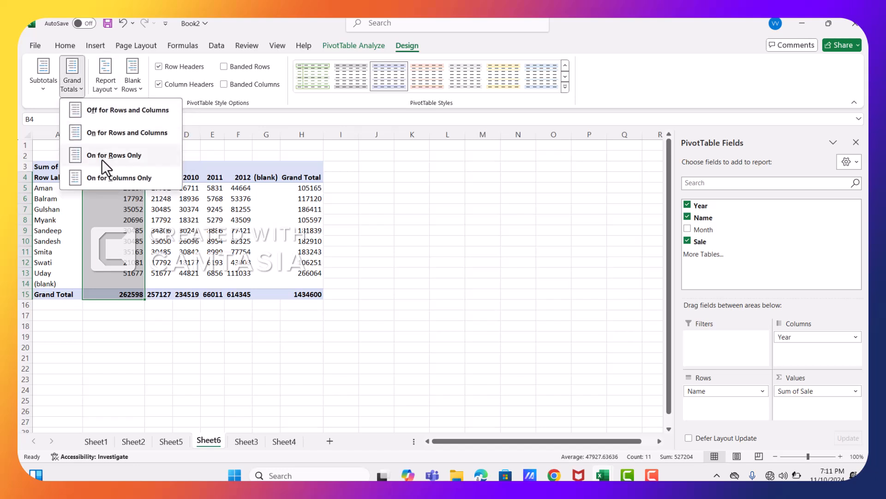
left_click(102, 179)
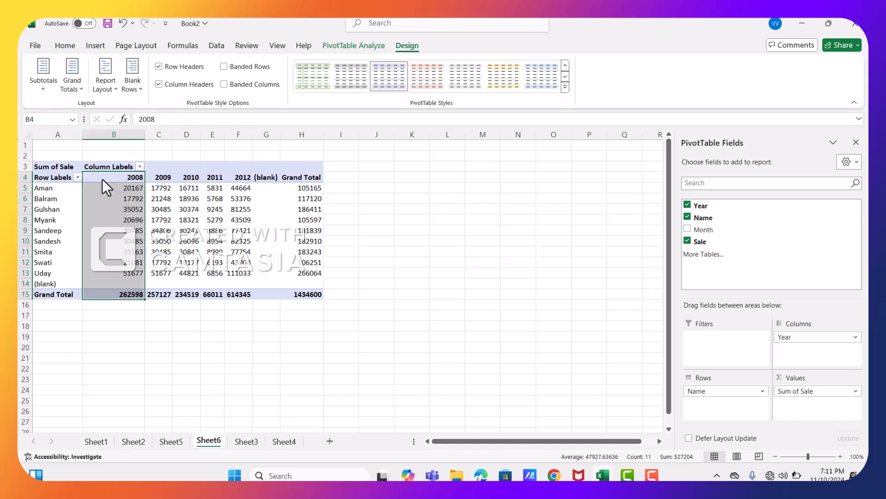
left_click(83, 85)
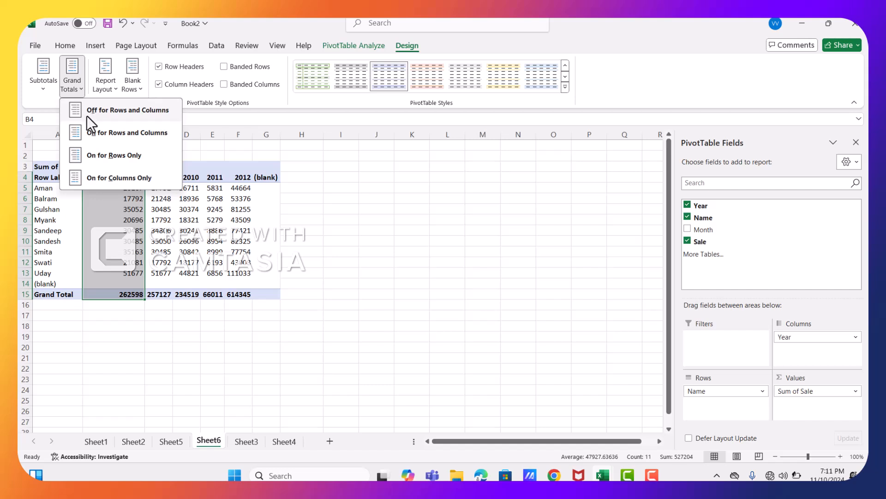
left_click(87, 116)
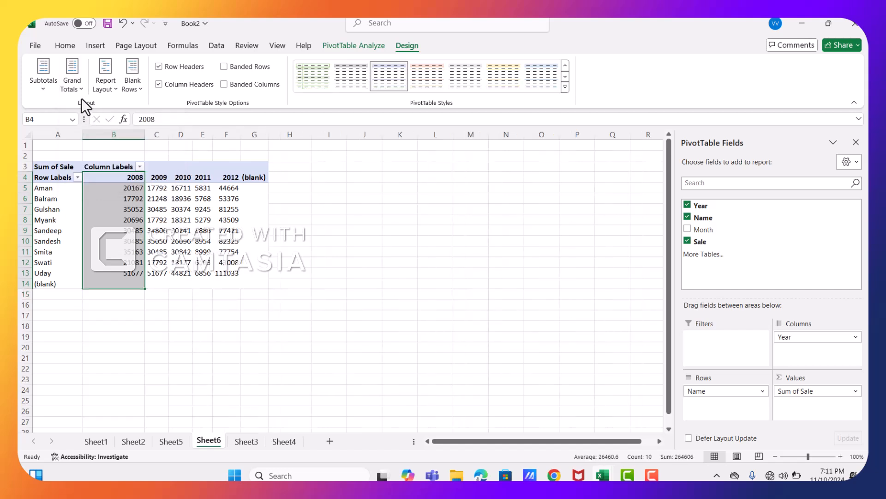
left_click(82, 87)
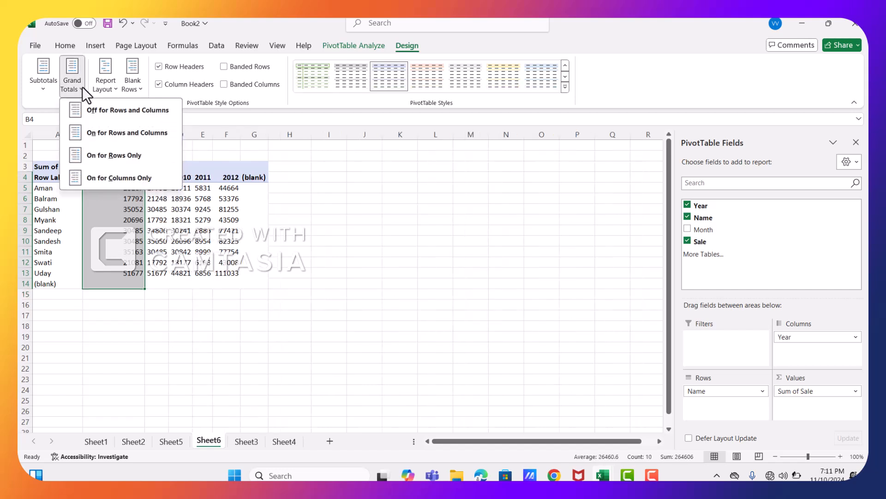
left_click(87, 111)
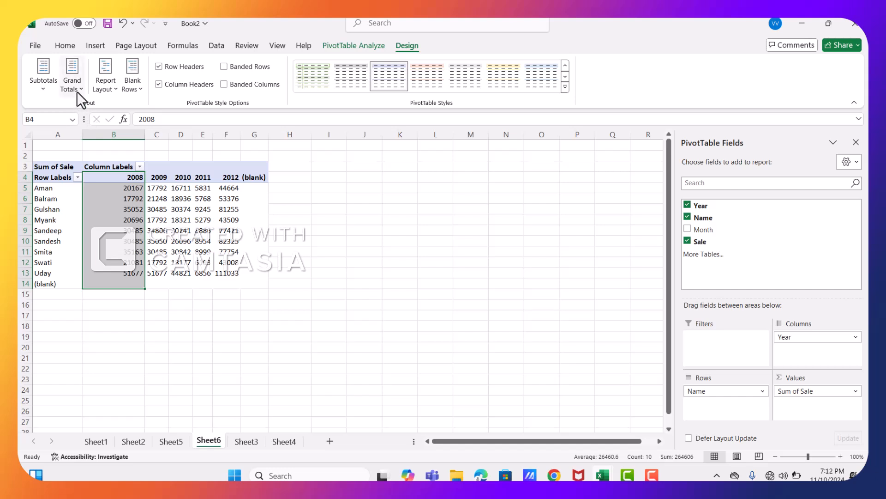
Step: Turn the PivotTable's grand totals back on for both rows and columns, and select cell B17 outside the table
left_click(77, 90)
left_click(86, 140)
left_click(127, 314)
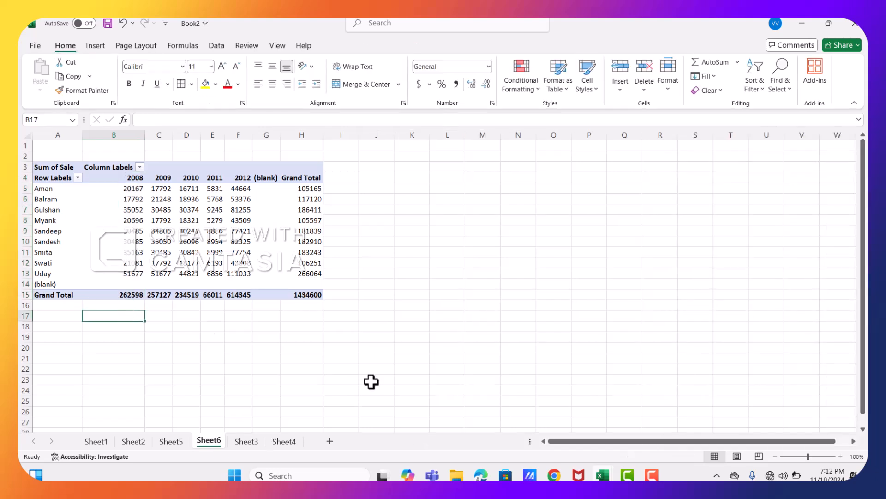
left_click(508, 408)
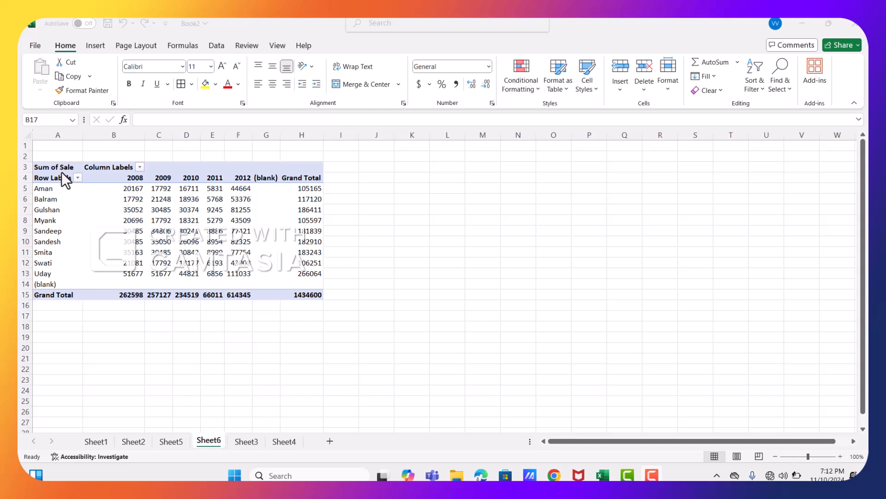
left_click(22, 165)
left_click(22, 166)
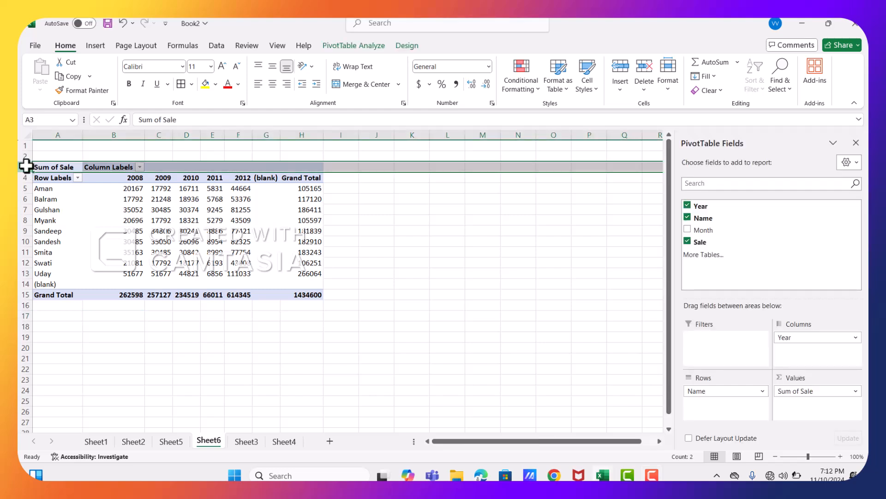
left_click(21, 177)
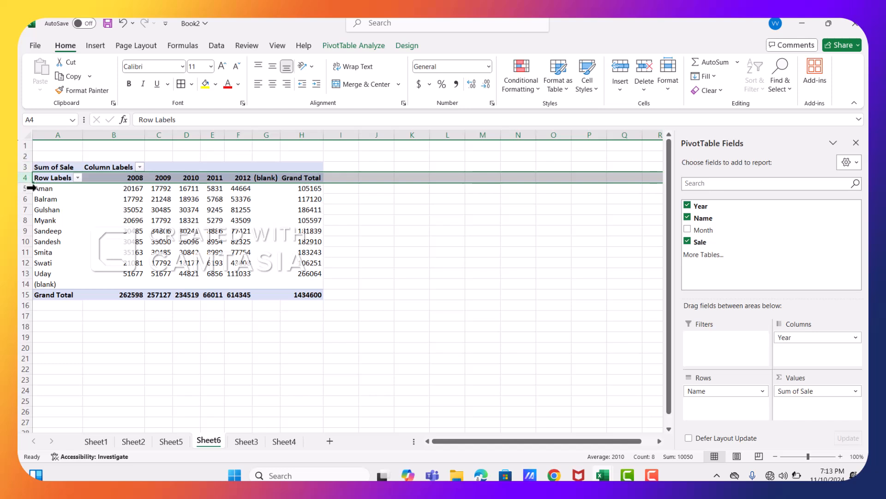
left_click(36, 187)
Step: Create a default clustered column PivotChart from the PivotTable range A4:H15 on the same sheet
left_click(42, 175)
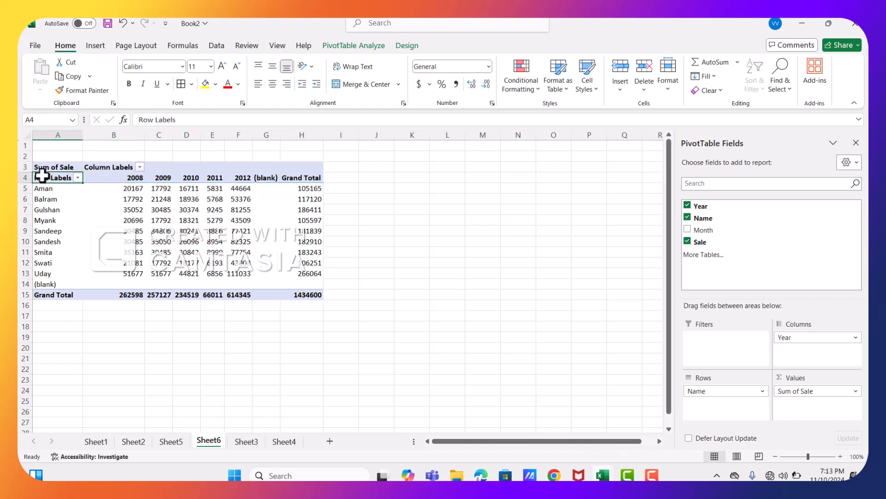
key("shift+Right")
key("shift+Right")
key("shift+Right")
key("shift+Right")
key("shift+Right")
key("shift+Right")
key("shift+Right")
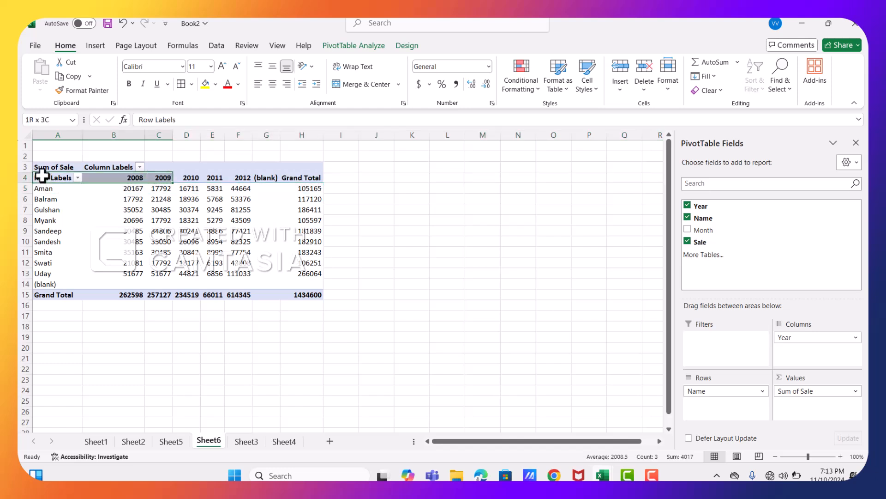
key("shift+Down")
key("shift+Down")
key("shift+Down")
key("shift+Down")
key("shift+Down")
key("shift+Down")
key("shift+Down")
key("shift+Down")
key("shift+Down")
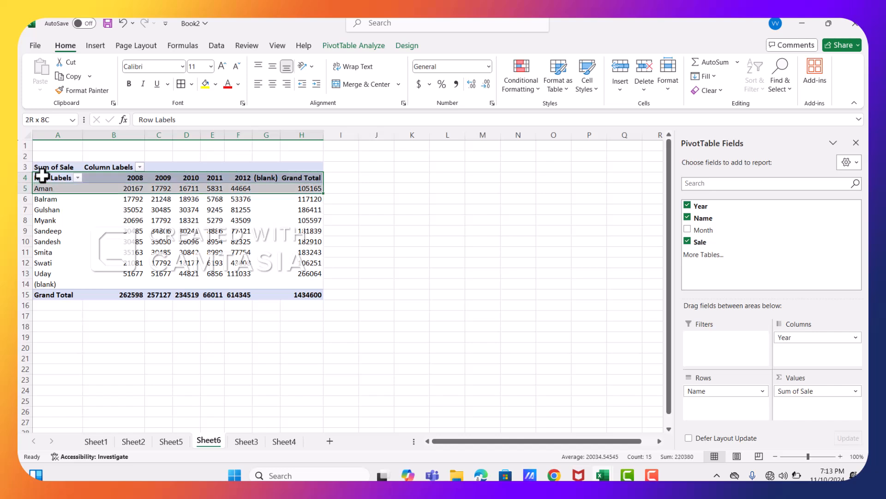
key("shift+Down")
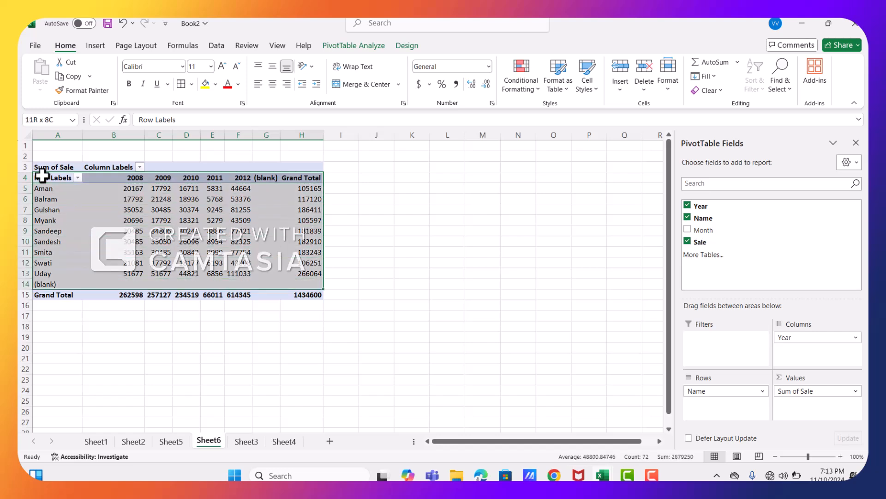
key("shift+Down")
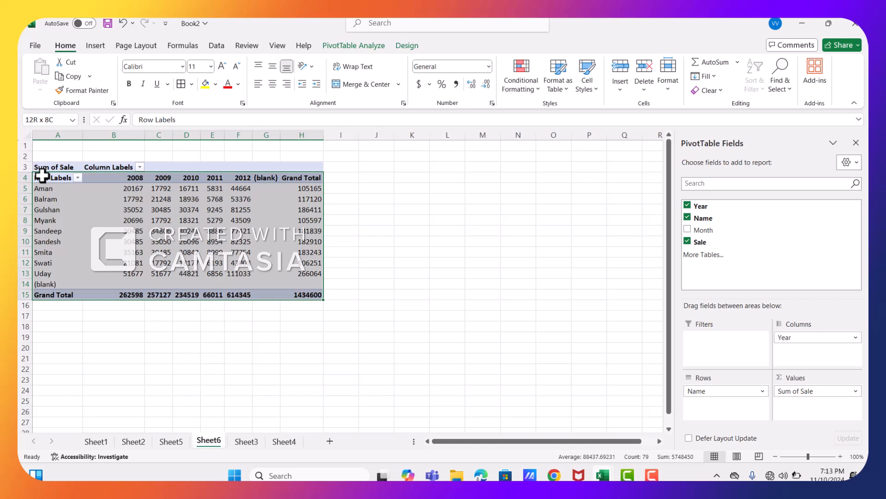
key("alt+F1")
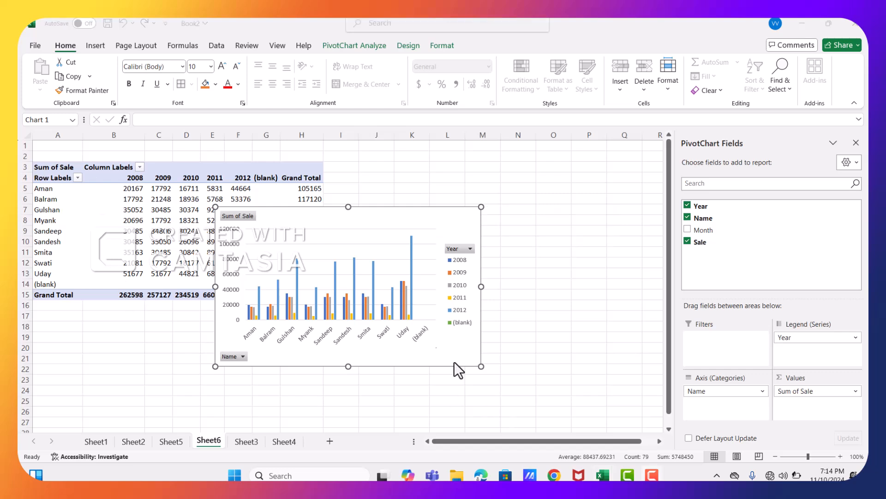
Step: Move the PivotChart beside the PivotTable, over the empty columns from I to P, and cut it from the sheet
left_click(289, 238)
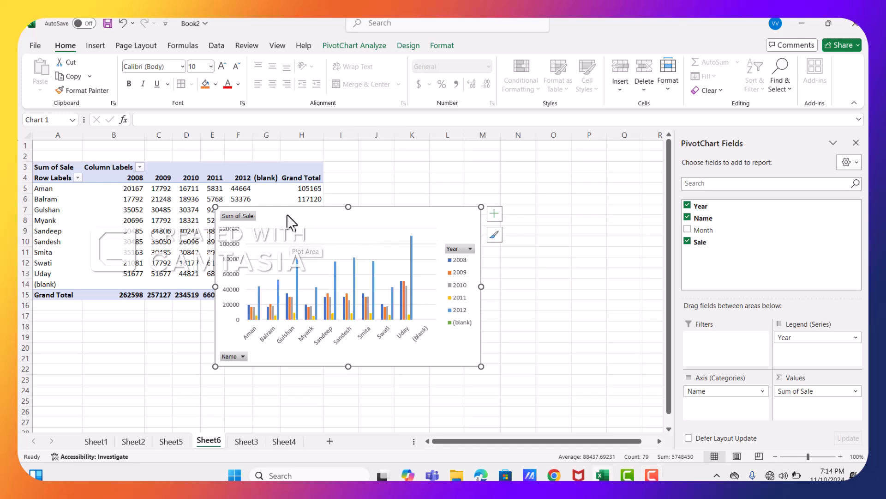
mouse_move(283, 212)
left_mouse_down()
mouse_move(331, 220)
mouse_move(403, 208)
mouse_move(412, 181)
left_mouse_up()
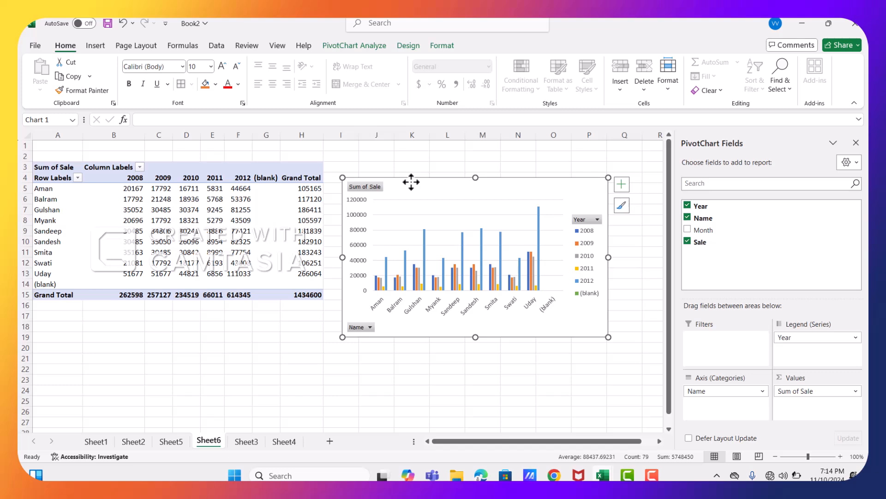
right_click(411, 182)
left_click(439, 120)
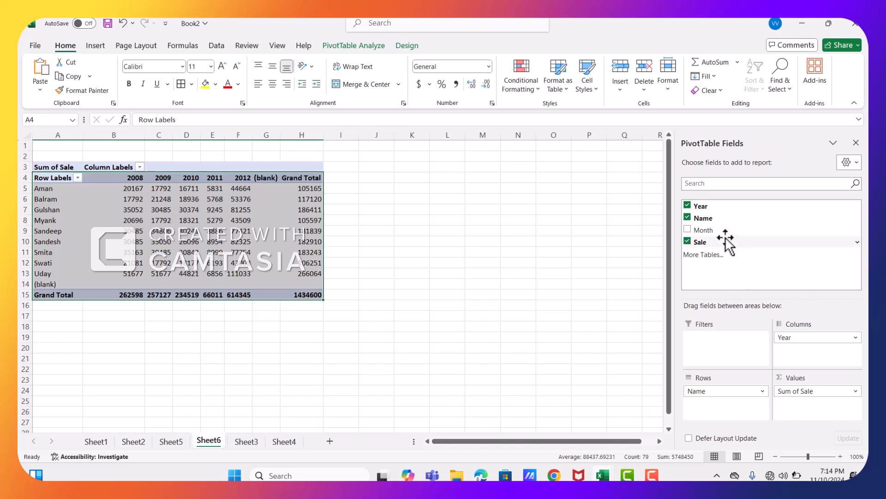
Step: Add the Month field to the PivotTable's rows beneath Name and select the Row Labels header in A4
left_click_drag(720, 232, 734, 421)
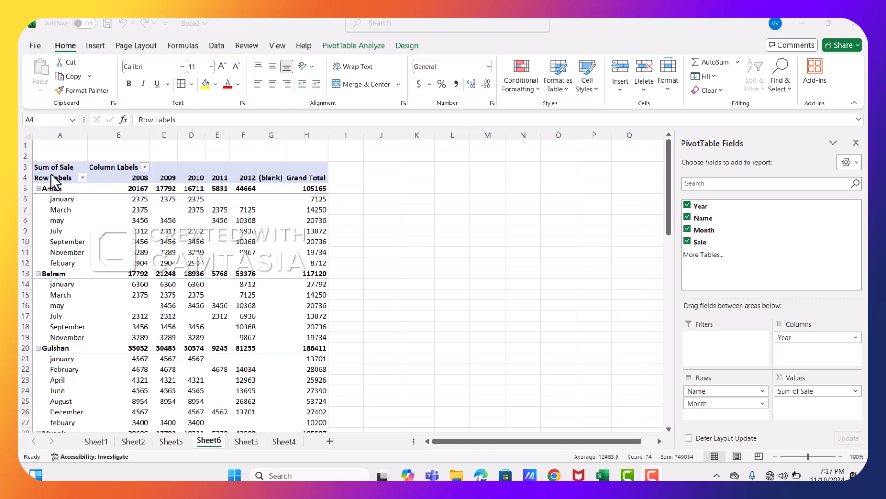
left_click(48, 187)
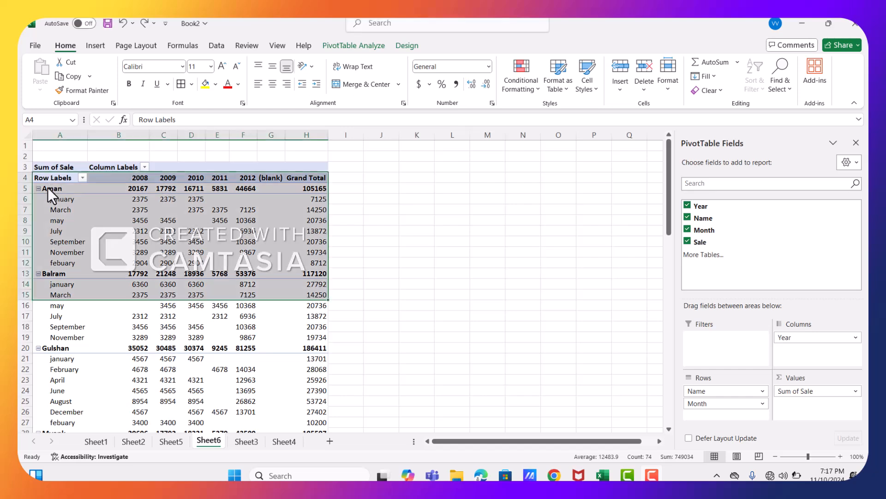
left_click(48, 176)
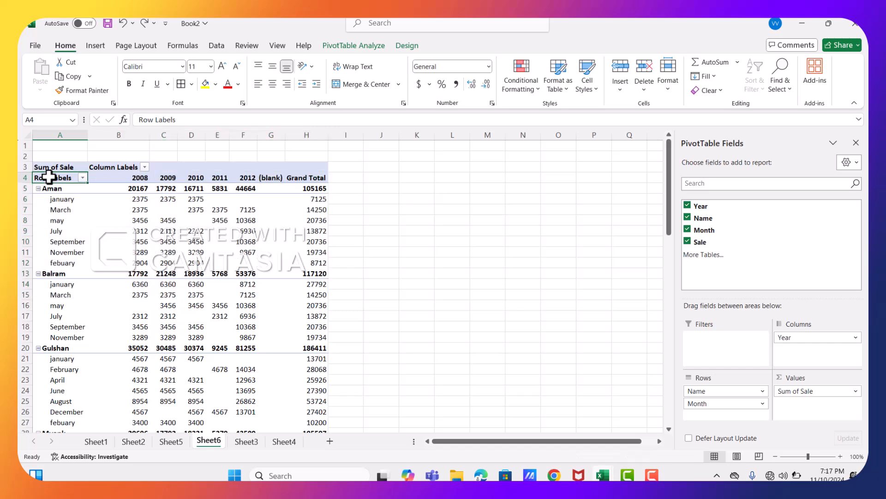
Step: Try to move the Row Labels header cell, and undo adding the Month field to the PivotTable's rows
left_click_drag(50, 172, 48, 172)
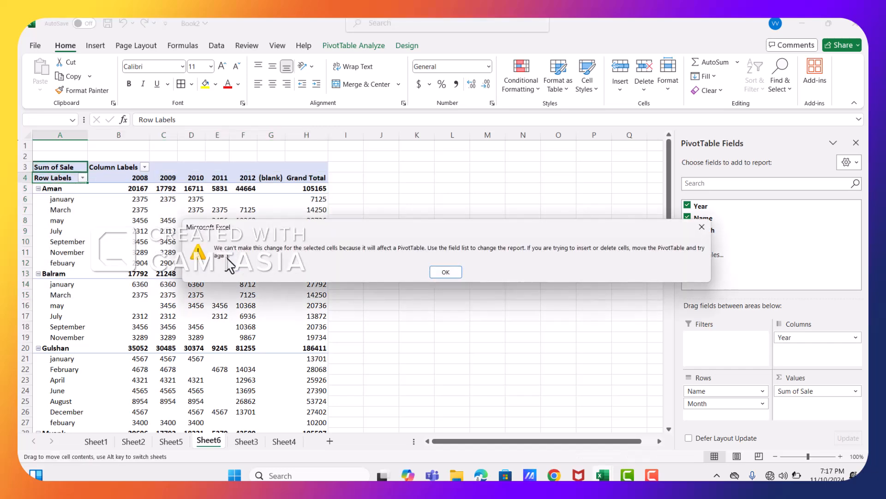
left_click(446, 271)
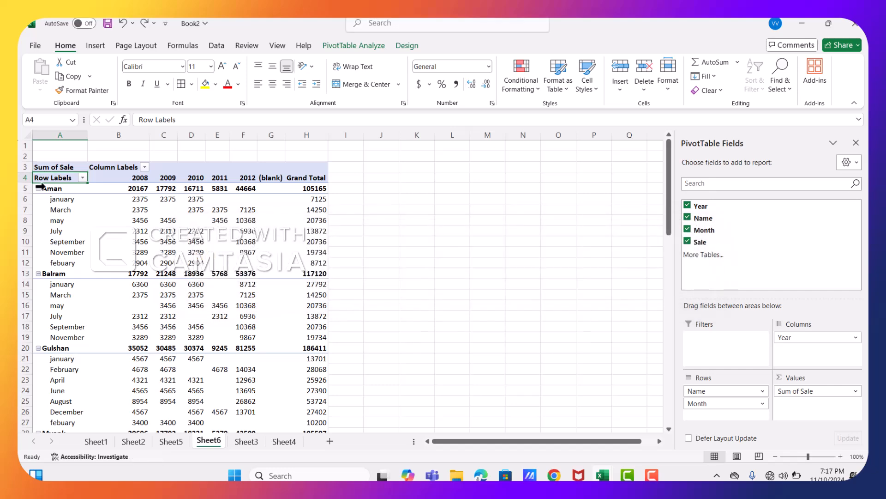
key("ctrl+z")
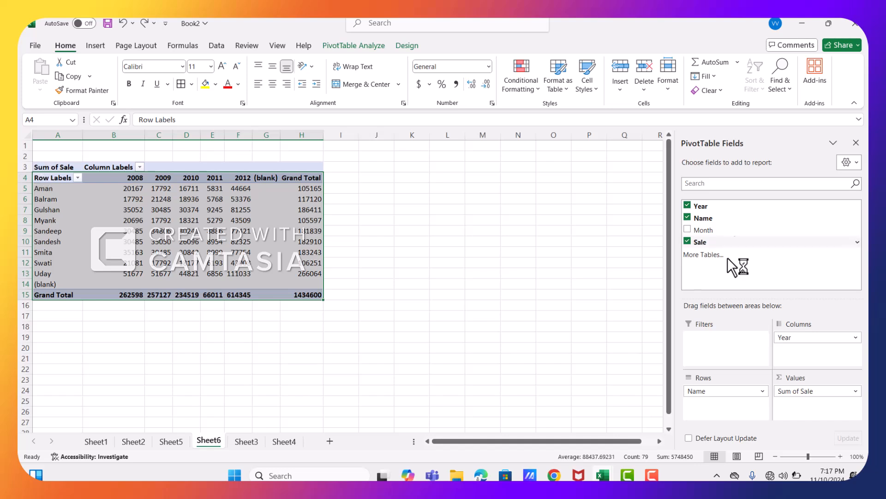
Step: Add the Month field to the PivotTable's rows above Name so that names are grouped under each month
left_click(575, 248)
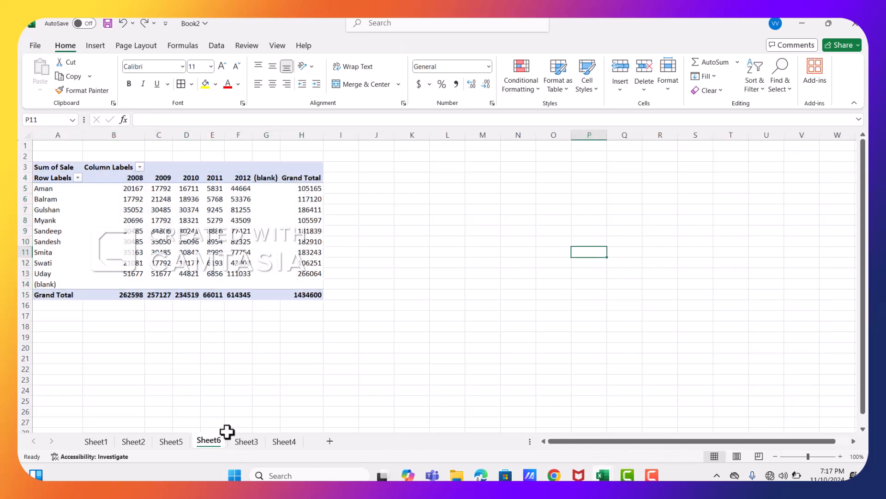
left_click(147, 198)
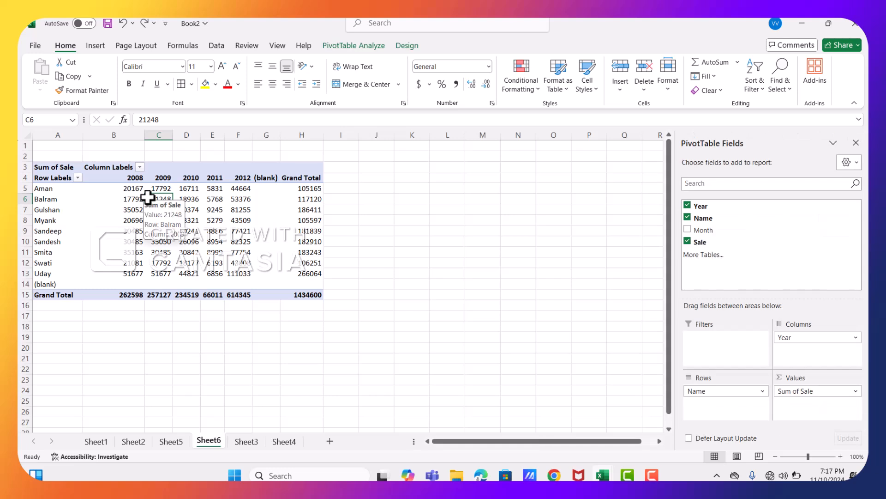
left_click_drag(700, 230, 724, 403)
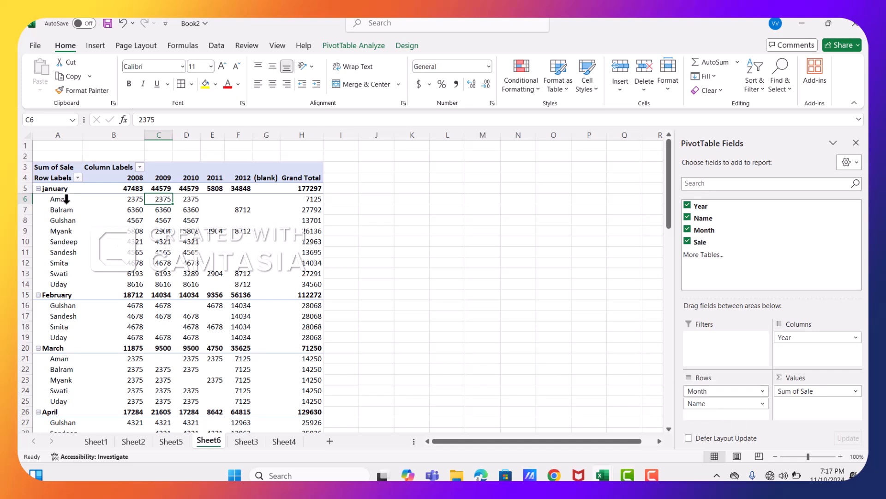
Step: Select all the month labels in the PivotTable and collapse them to hide the names beneath
left_click(53, 180)
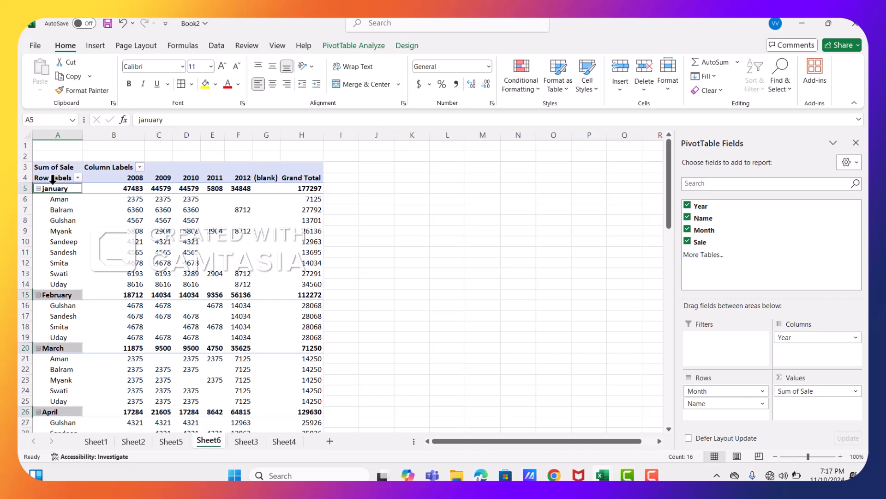
right_click(52, 180)
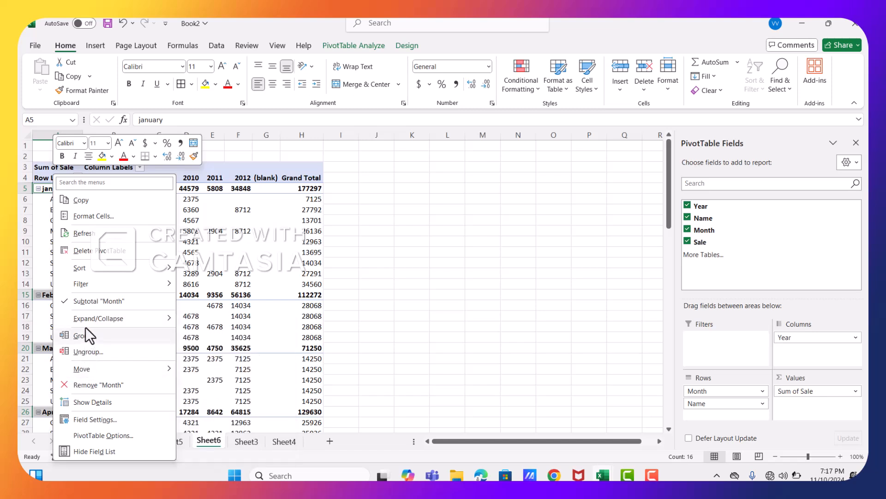
mouse_move(86, 322)
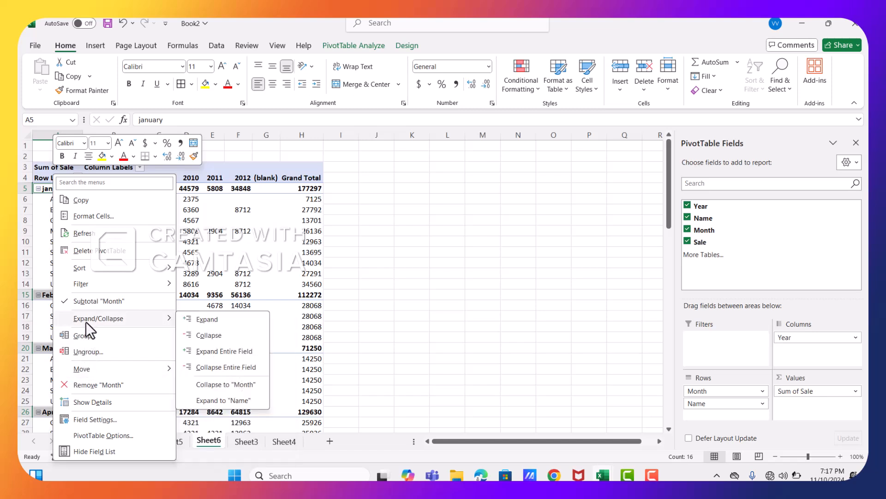
left_click(210, 335)
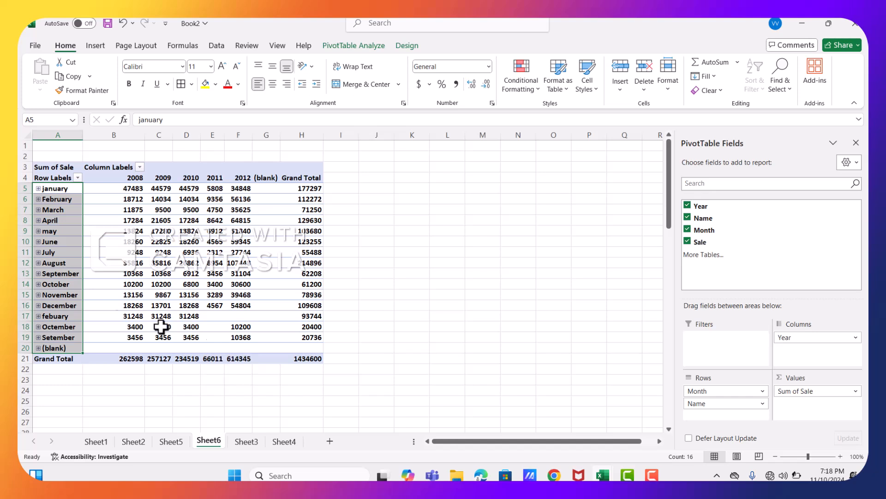
Step: Expand January, February and August one at a time to examine their name details, collapsing each month again
left_click(38, 188)
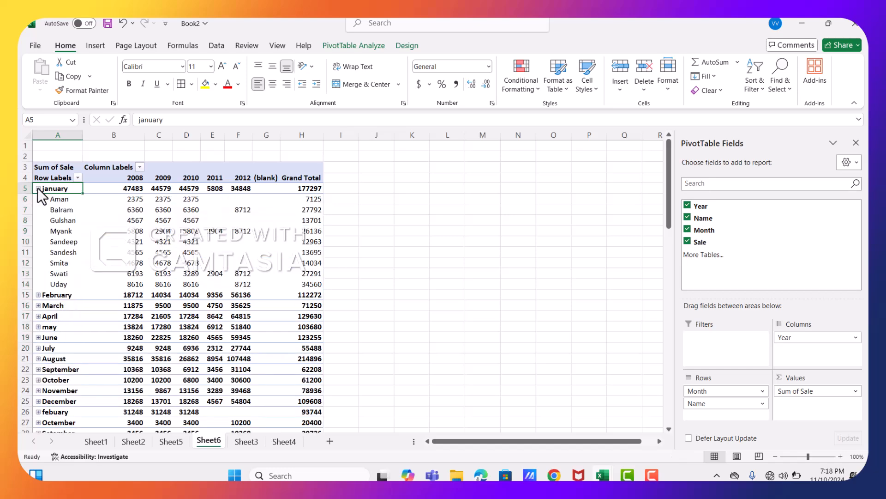
left_click(38, 188)
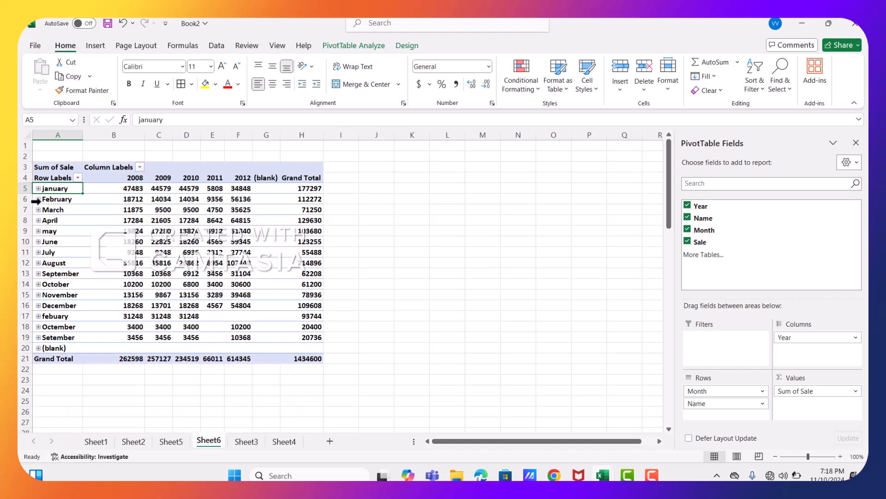
left_click(38, 199)
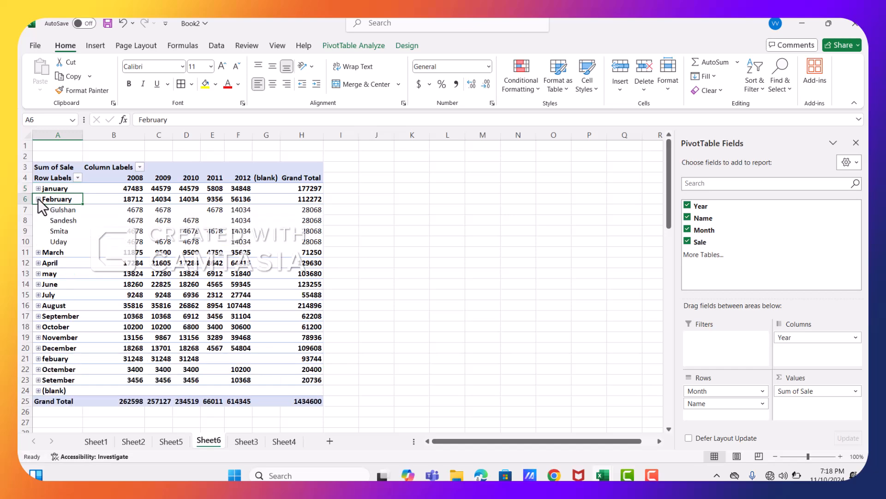
left_click(38, 199)
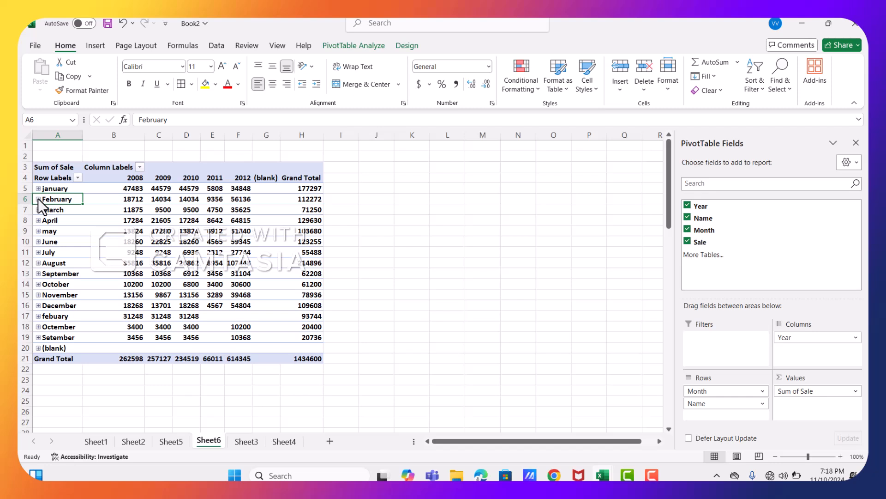
left_click(40, 262)
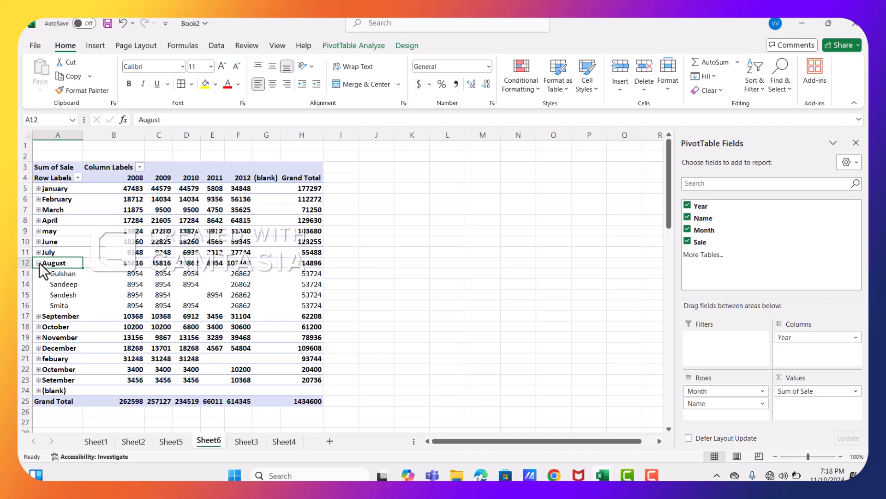
left_click(38, 262)
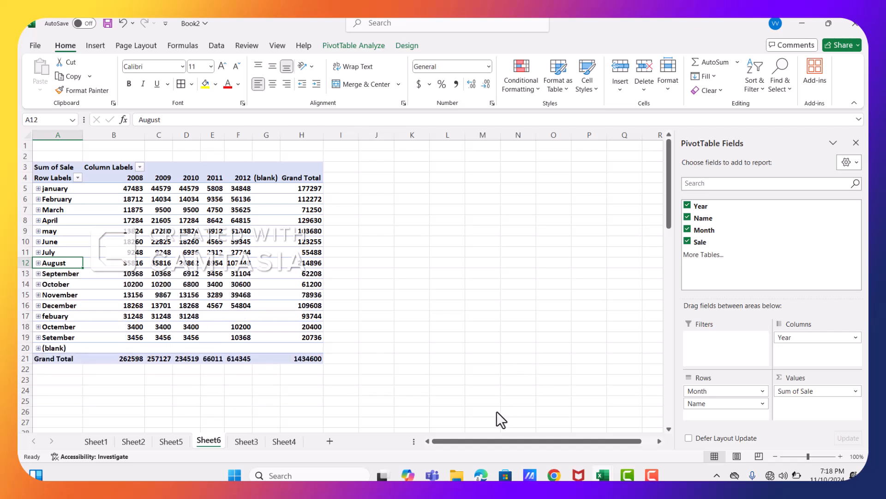
key("F10")
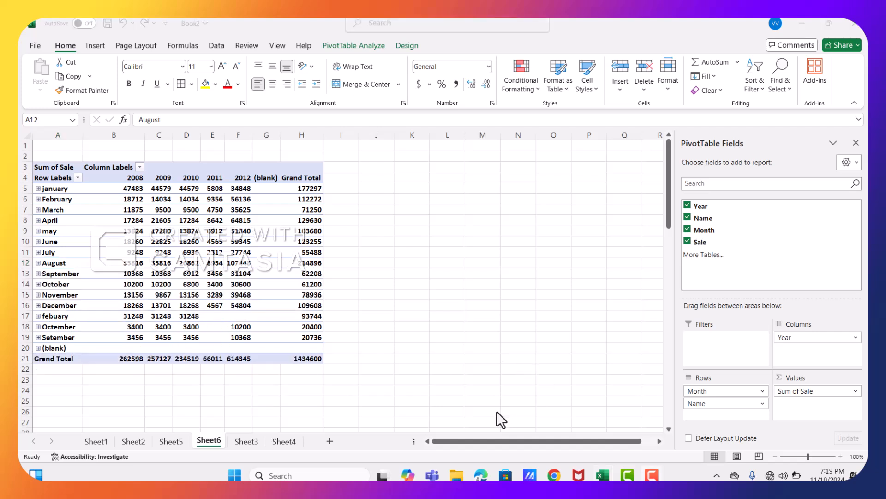
left_click(173, 283)
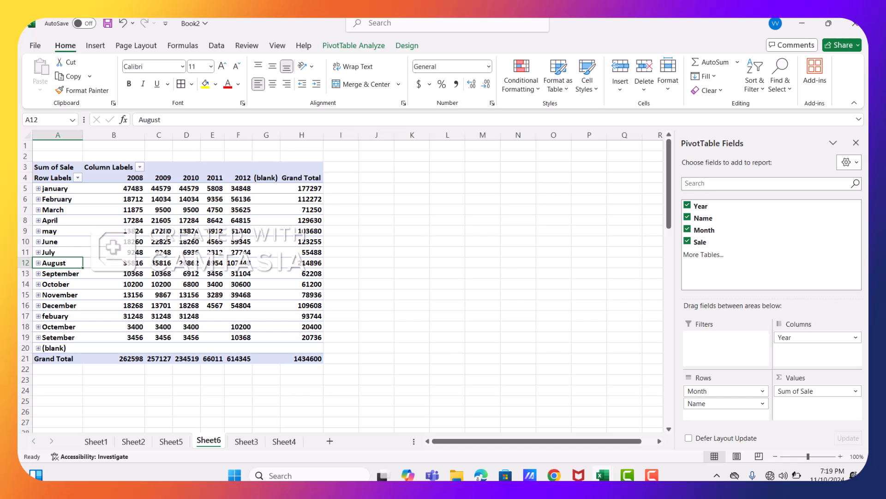
mouse_move(113, 247)
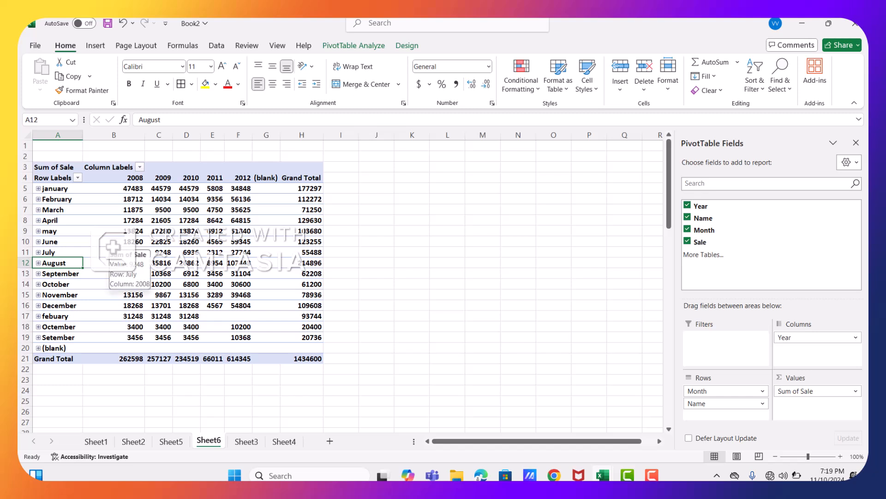
mouse_move(135, 204)
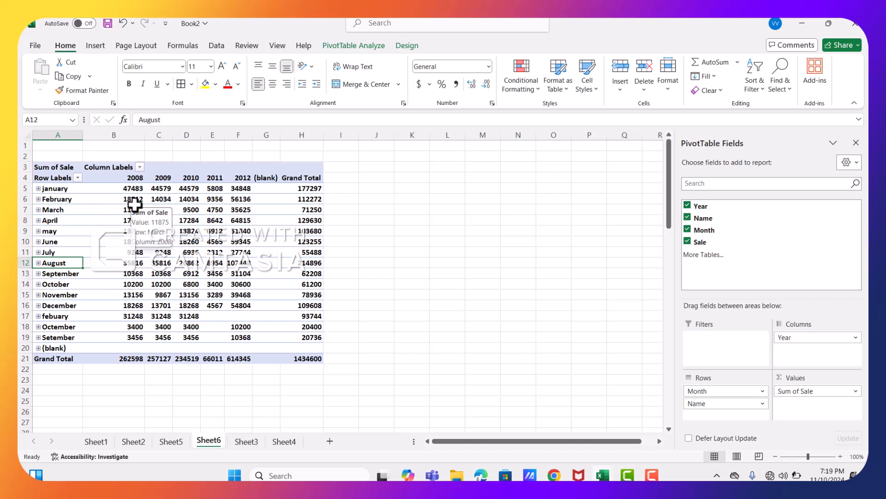
Step: Create a default clustered column PivotChart from the month PivotTable and move it beside the table, over columns I to P
key("alt+F1")
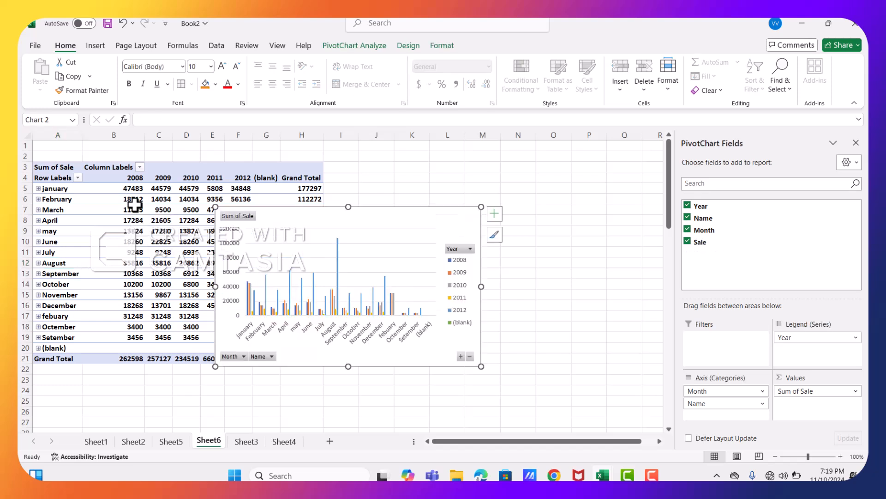
left_click(332, 246)
left_click_drag(333, 246, 398, 171)
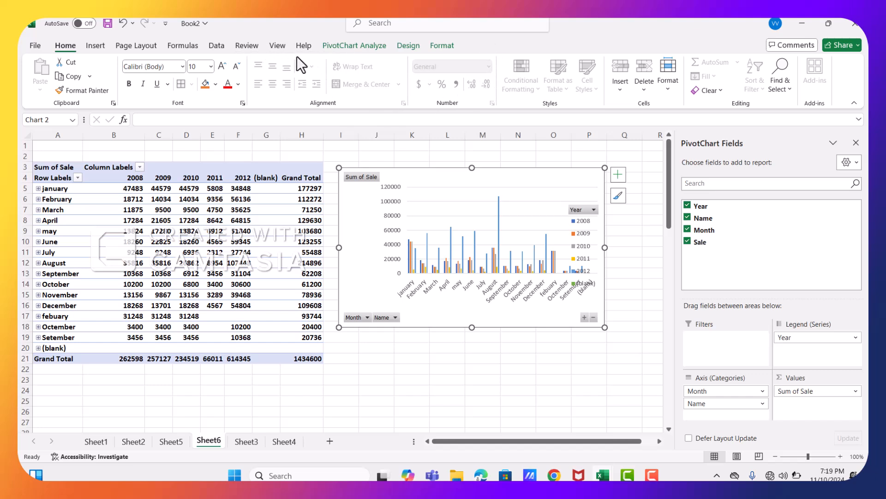
Step: Filter the PivotChart's Year field to exclude 2009 and 2010
left_click(401, 44)
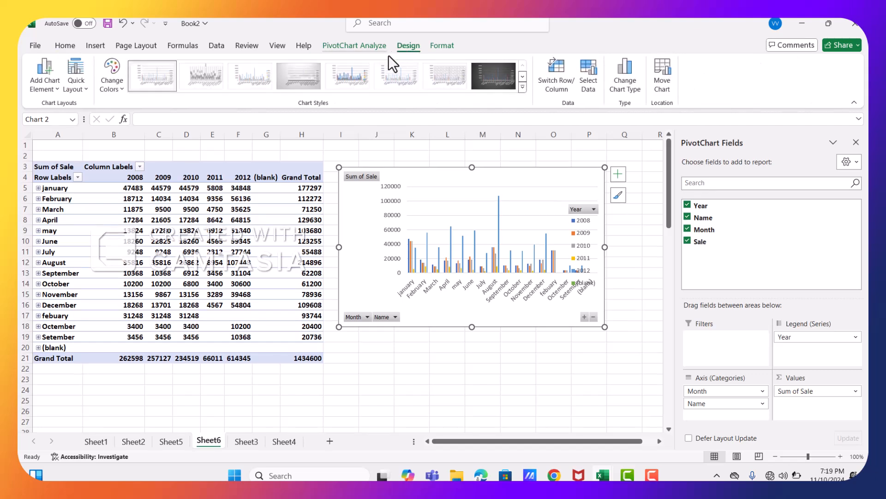
left_click(593, 210)
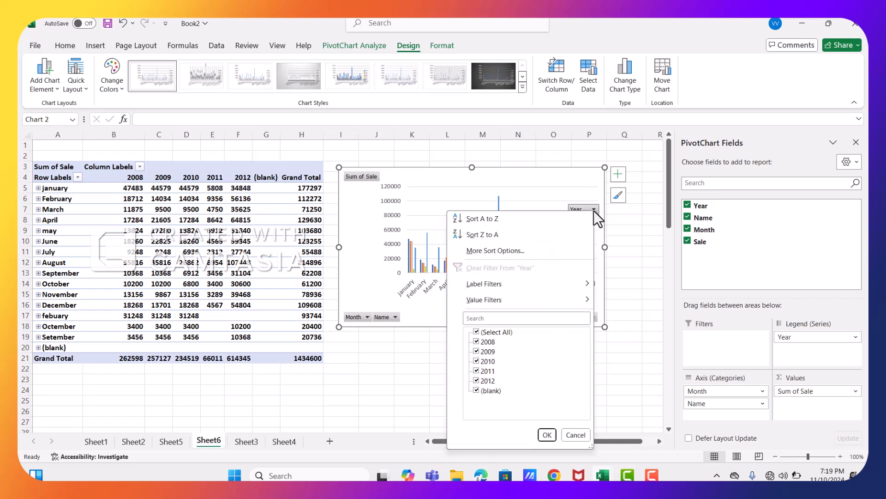
left_click(475, 350)
left_click(547, 434)
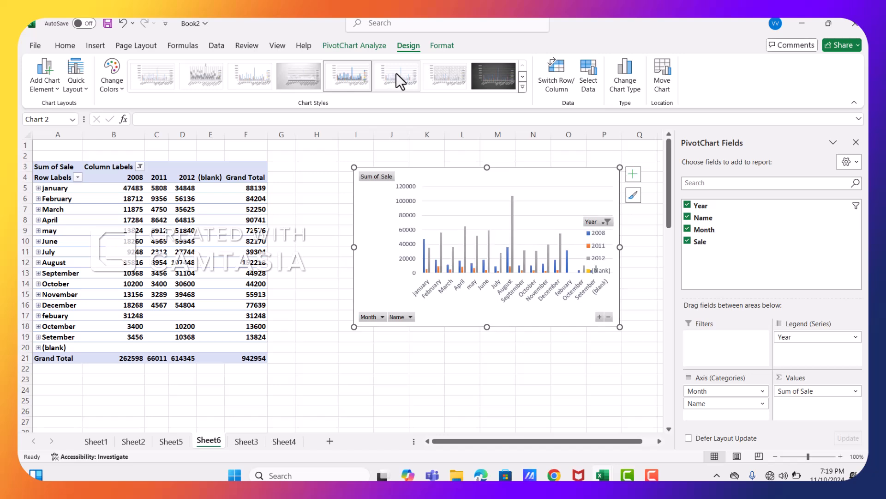
Step: Try several chart styles on the PivotChart and apply the third style, with data labels above the columns
left_click(443, 73)
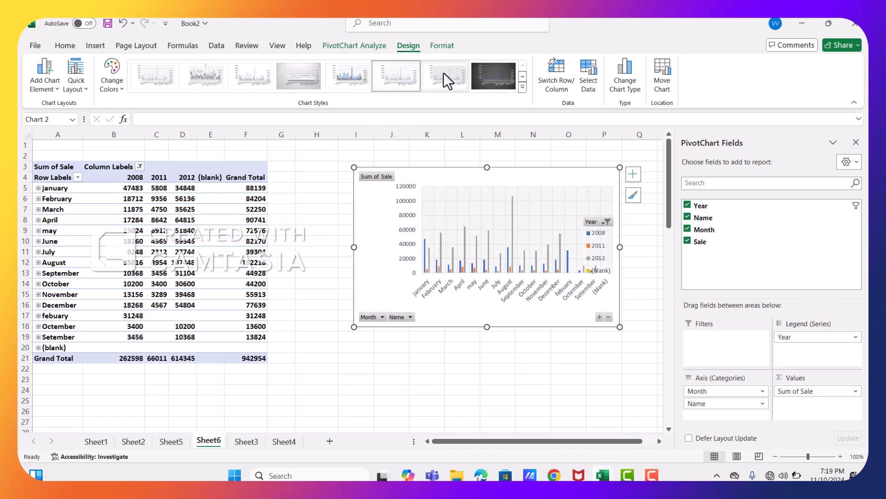
left_click(151, 68)
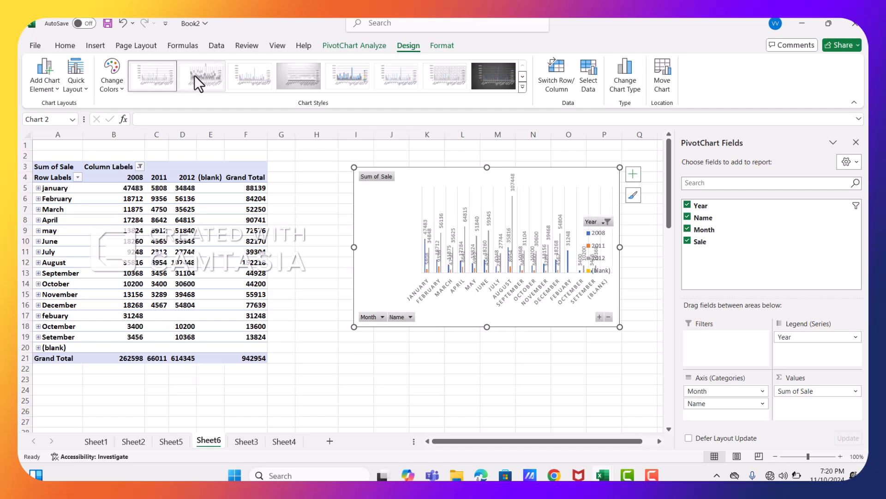
left_click(208, 73)
left_click(245, 73)
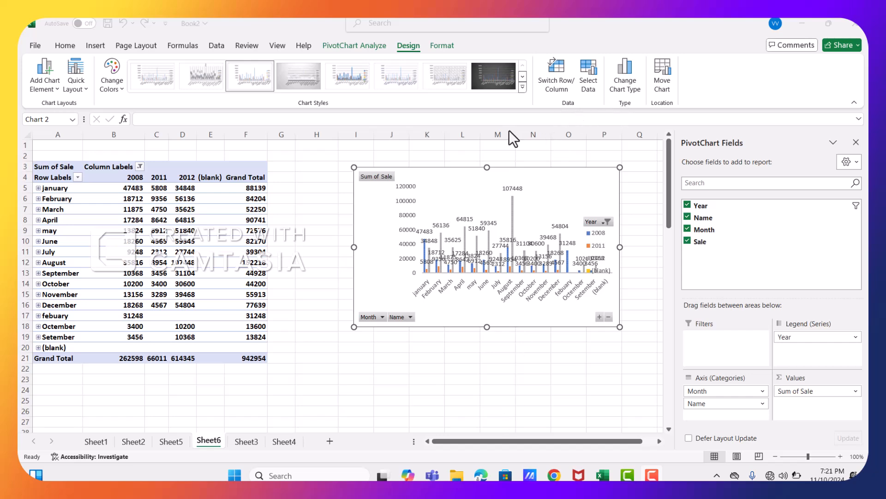
Step: Examine the alternative chart types for the PivotChart, including pie, bar, area, scatter, map, radar, sunburst, box and whisker, funnel and line
left_click(626, 83)
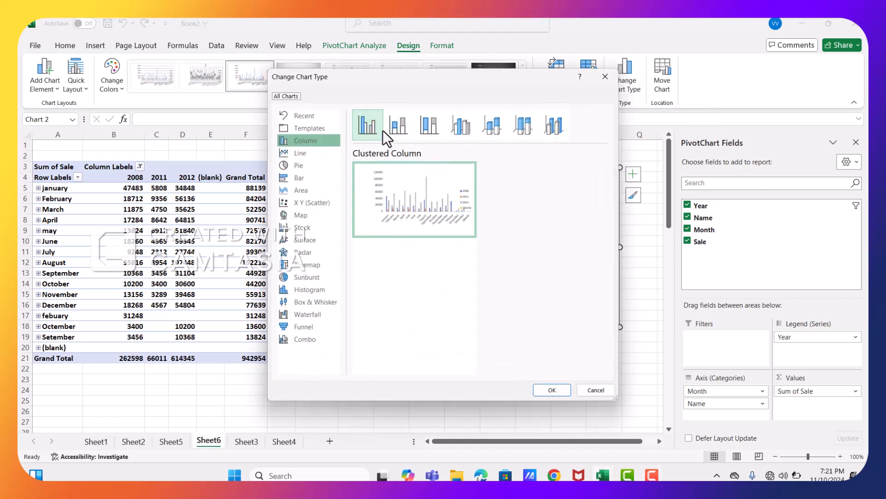
left_click(322, 165)
mouse_move(425, 202)
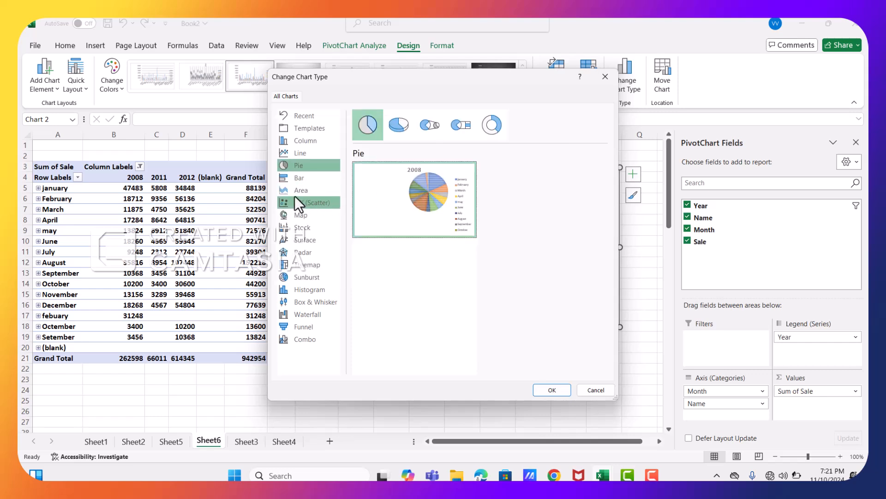
left_click(298, 179)
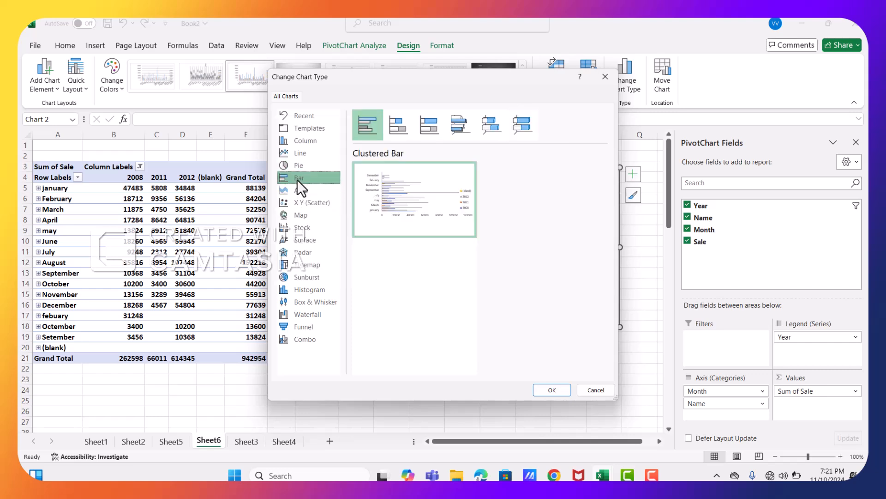
left_click(297, 189)
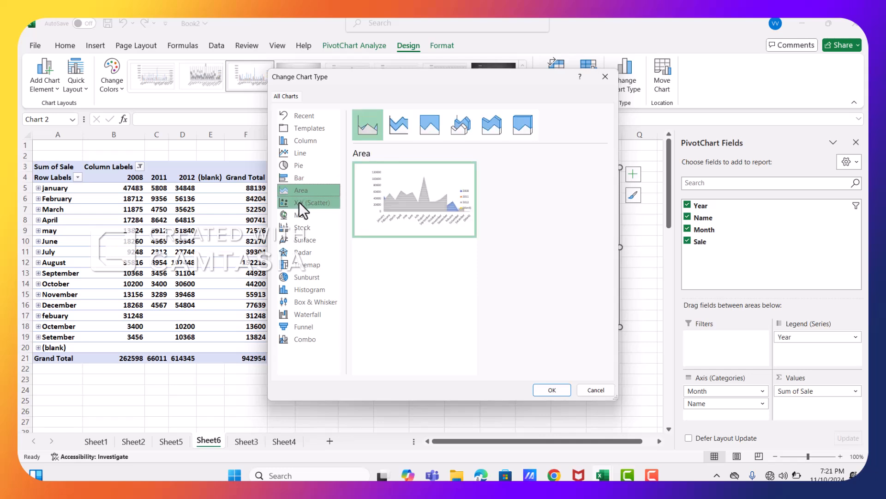
left_click(298, 201)
left_click(300, 214)
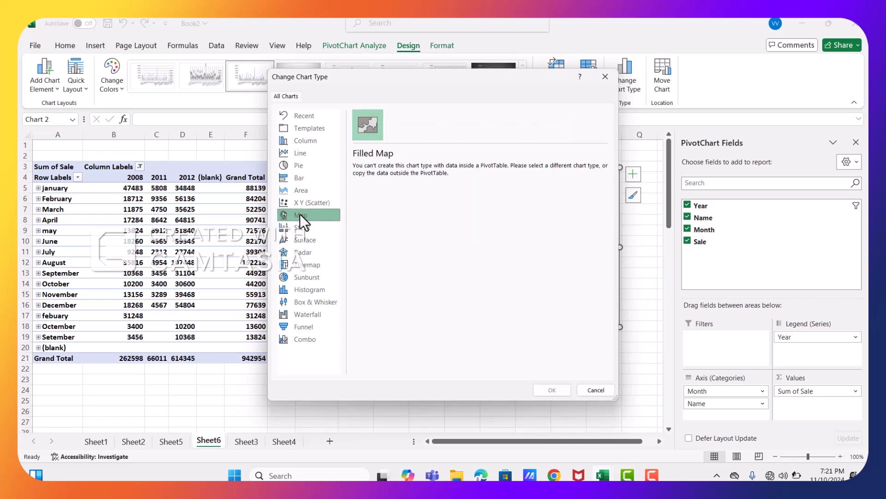
left_click(302, 252)
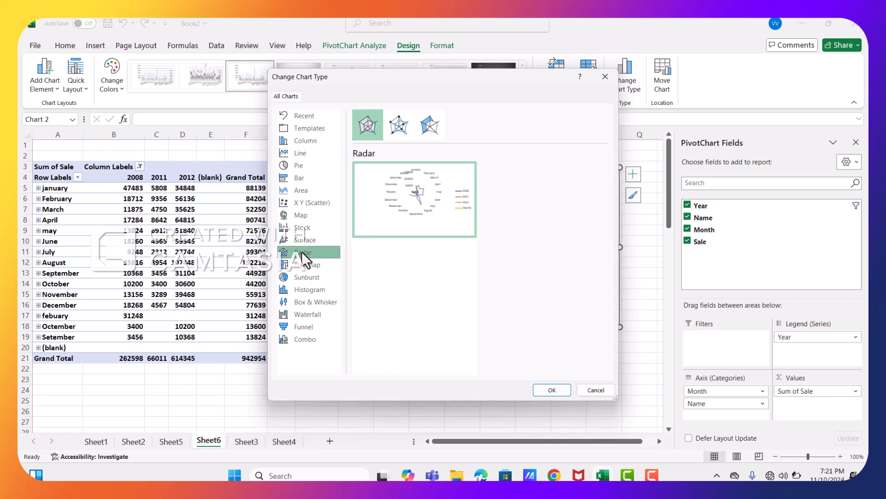
left_click(306, 277)
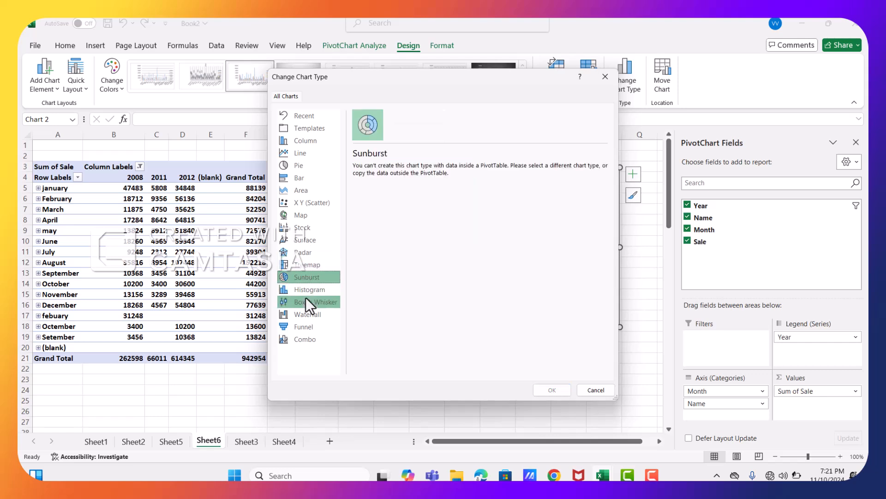
left_click(305, 300)
left_click(305, 327)
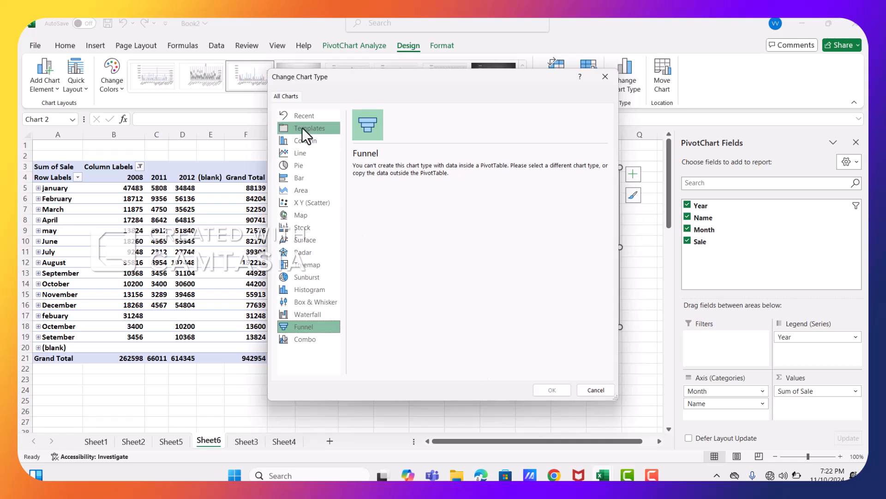
left_click(290, 154)
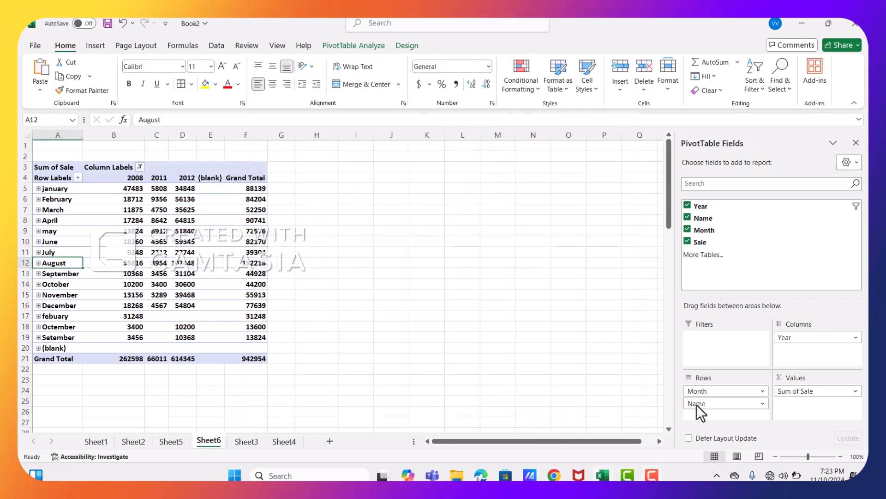
Step: Move the Name field from the PivotTable's rows to its report filter
left_click_drag(697, 403, 730, 370)
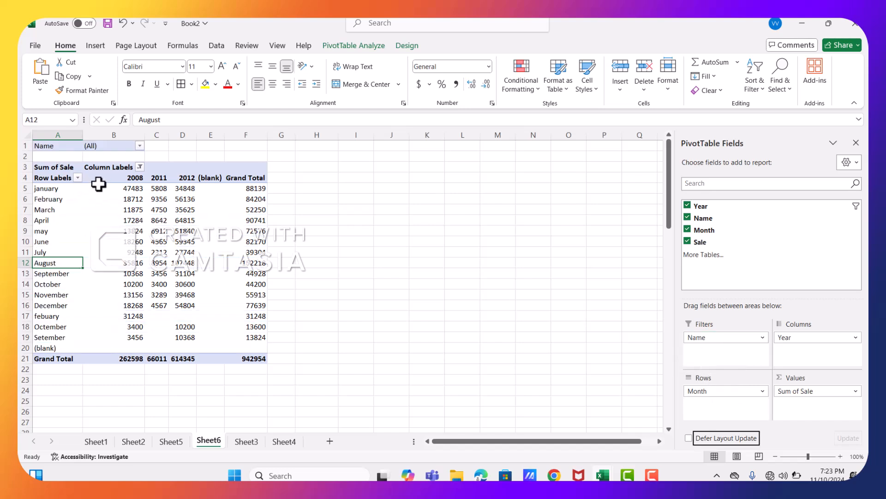
mouse_move(98, 184)
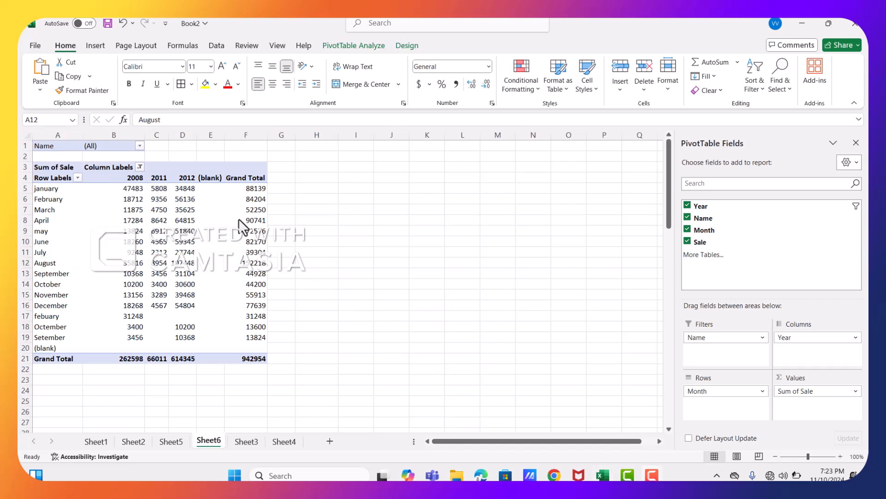
left_click(184, 189)
right_click(183, 189)
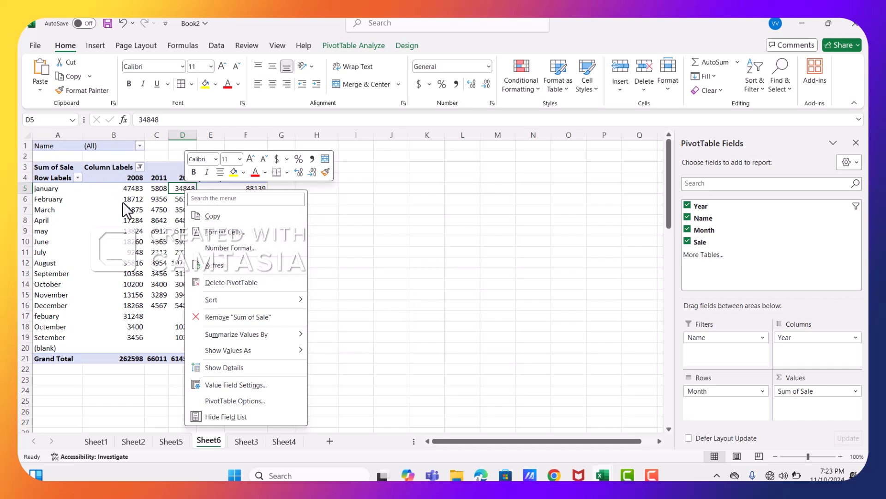
left_click(132, 182)
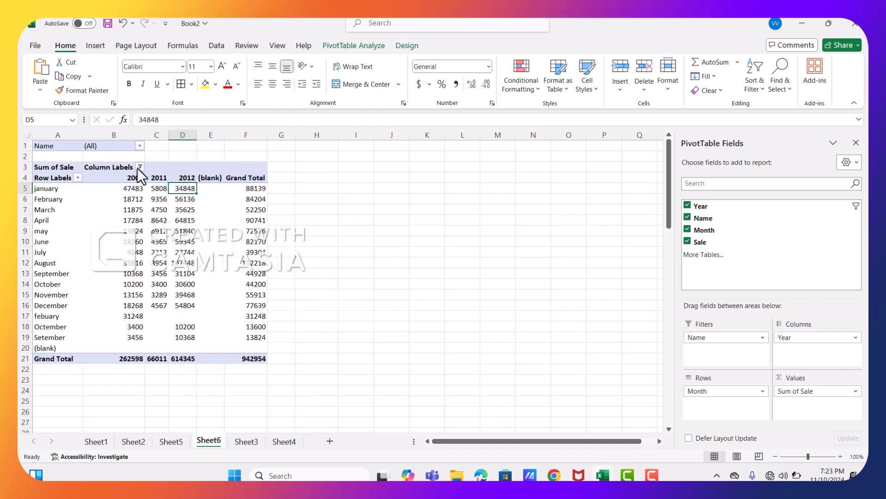
left_click(139, 167)
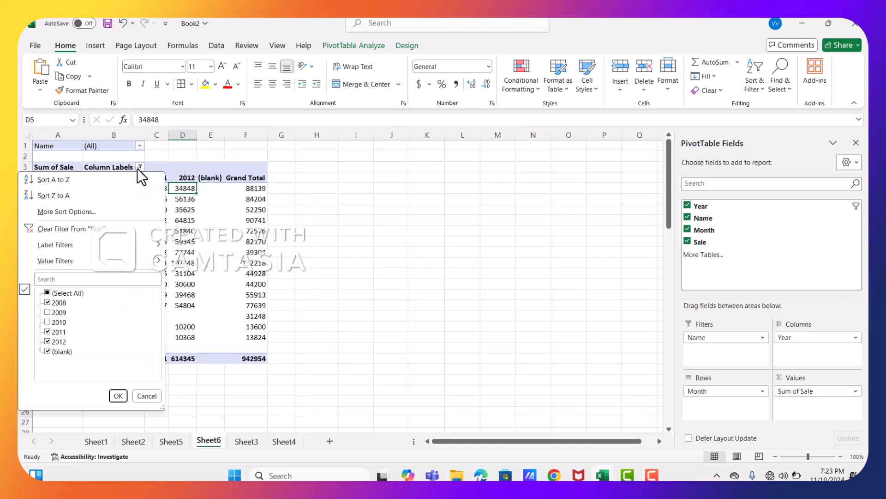
left_click(182, 178)
left_click(183, 169)
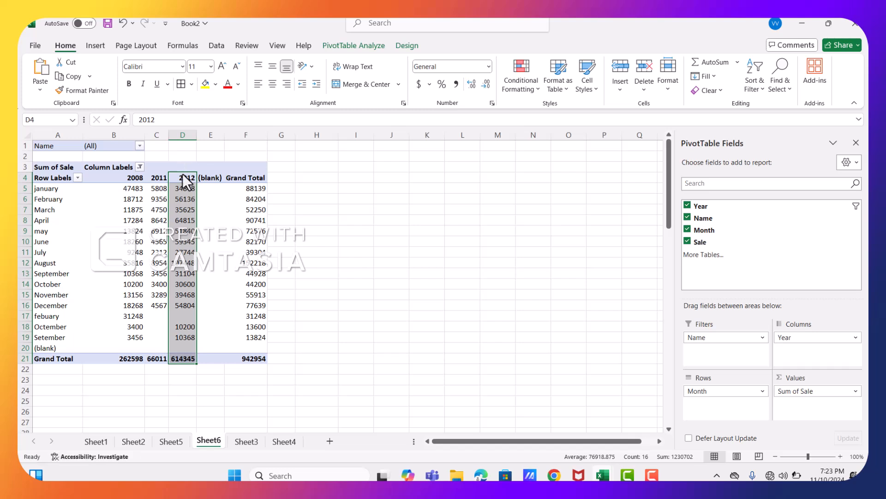
Step: Summarize the PivotTable's Sale values by Count
left_click(248, 184)
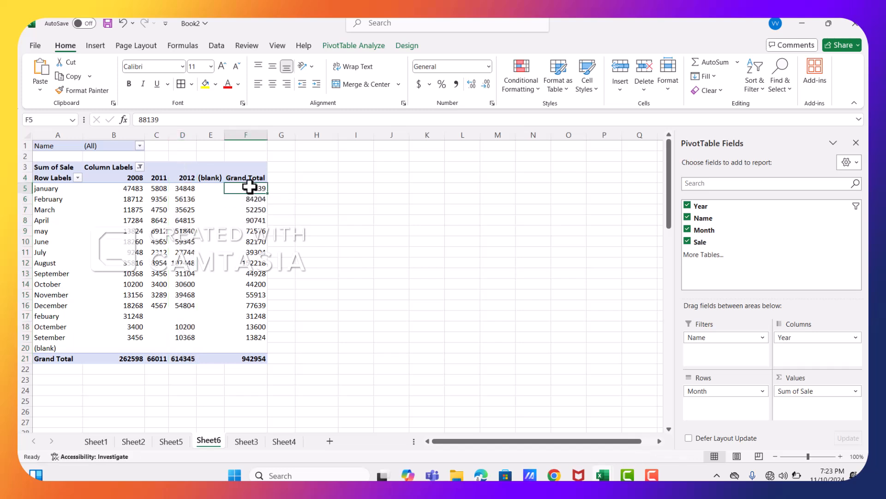
right_click(249, 186)
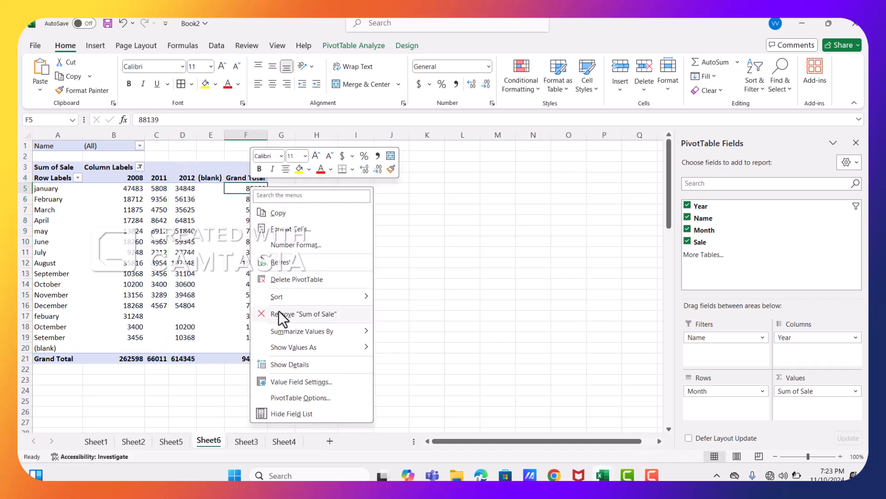
mouse_move(280, 337)
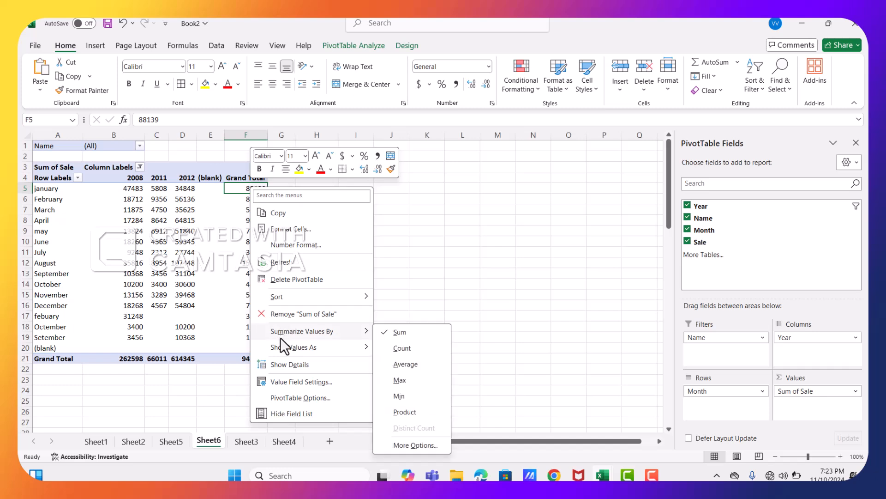
left_click(400, 351)
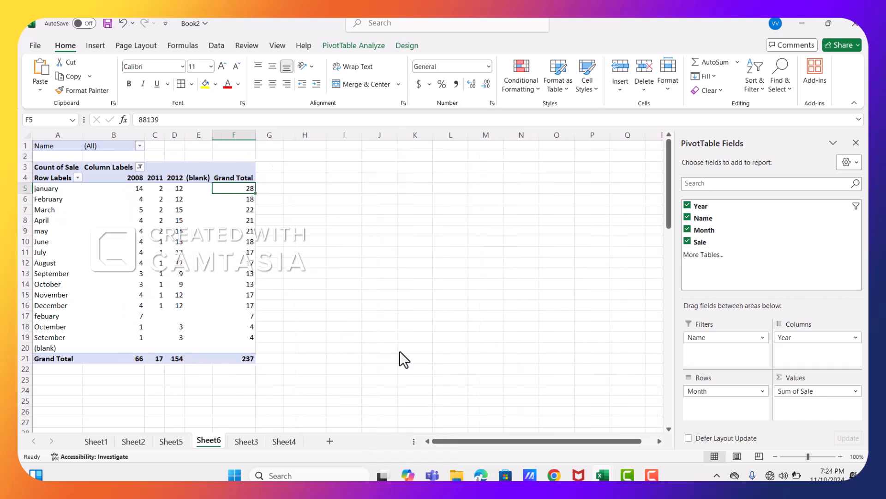
Step: Change the summary calculation of the PivotTable's Sale values to Average
right_click(174, 189)
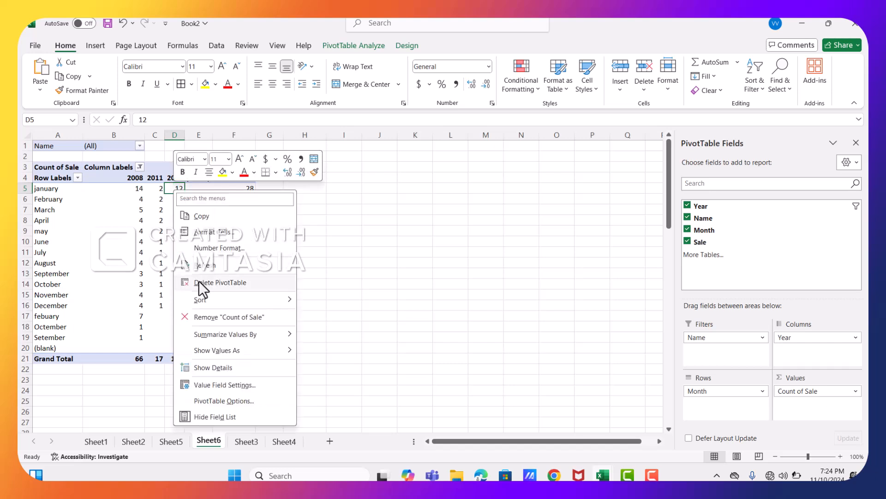
mouse_move(212, 334)
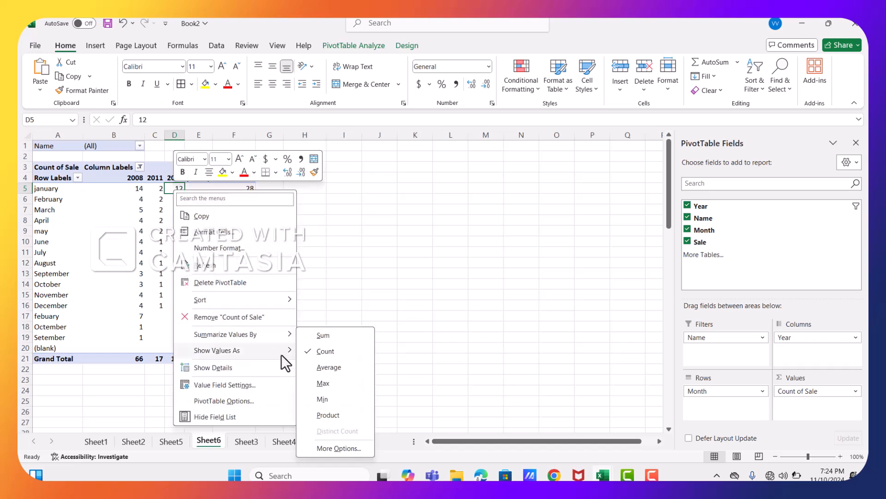
left_click(326, 368)
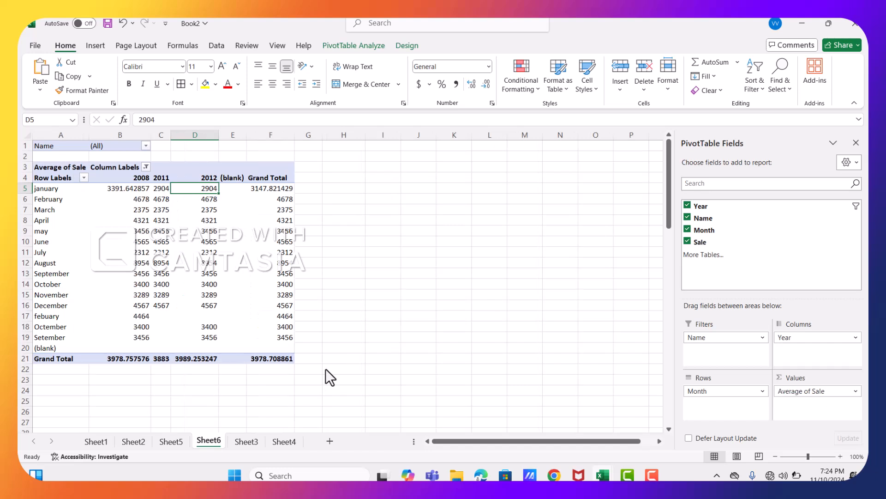
left_click(209, 199)
right_click(209, 199)
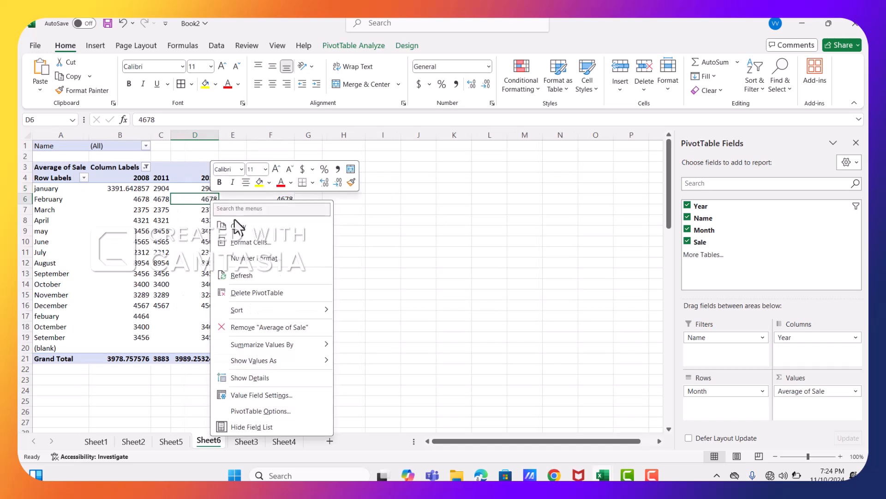
mouse_move(239, 347)
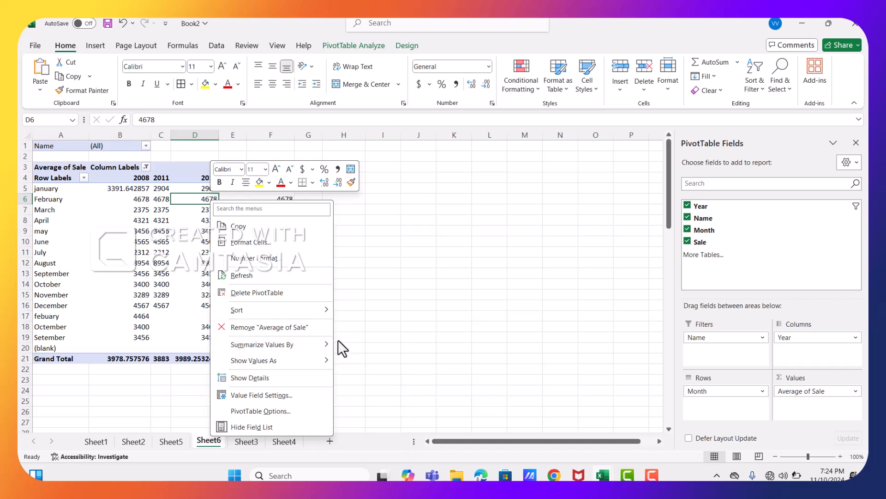
left_click(295, 397)
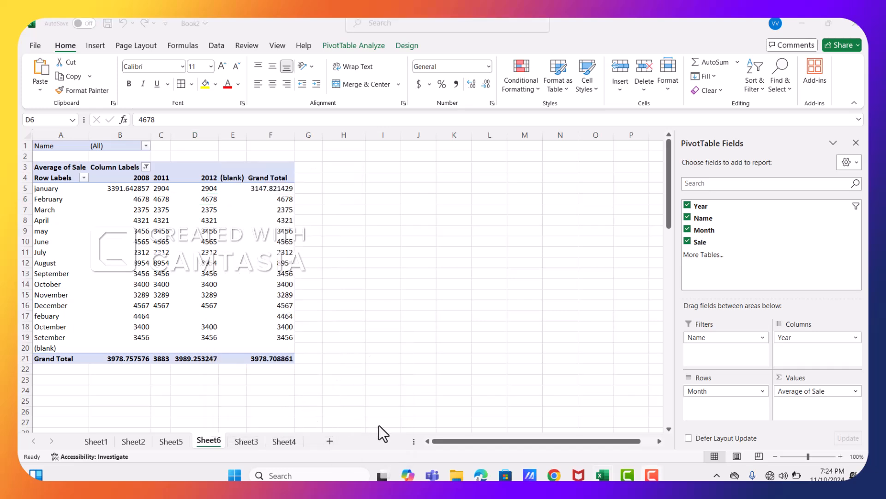
Step: Switch the PivotTable's Sale values to a Product summary
left_click(211, 189)
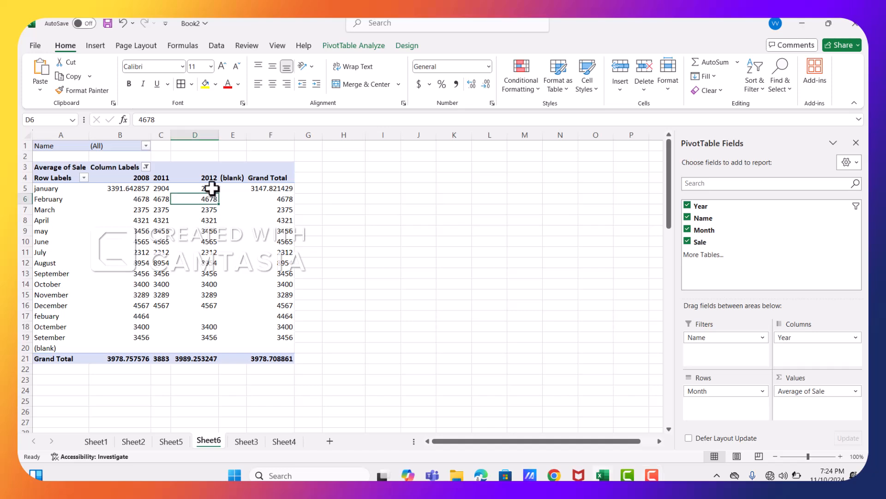
right_click(213, 189)
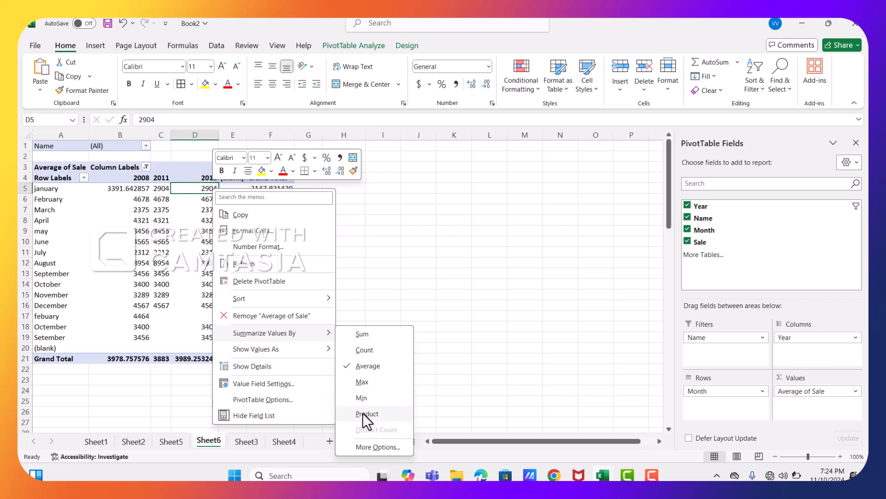
left_click(363, 413)
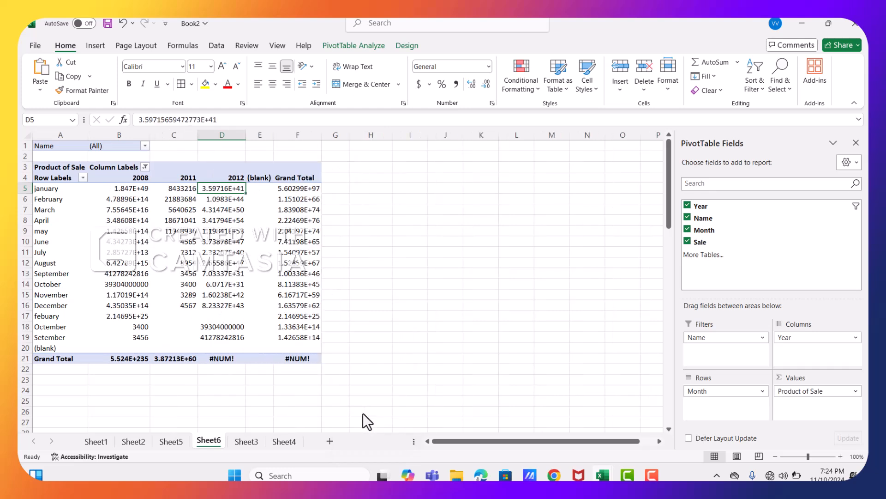
Step: Set the PivotTable's Sale values back to being summarized by Sum
right_click(216, 200)
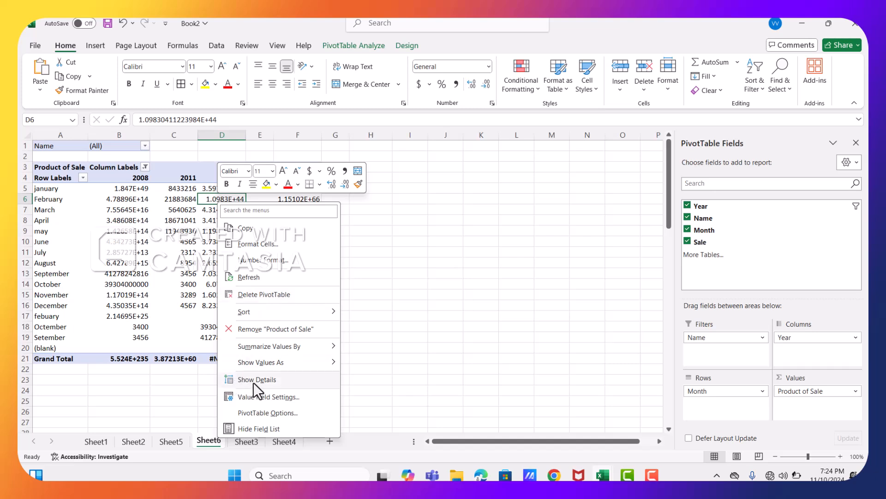
mouse_move(255, 305)
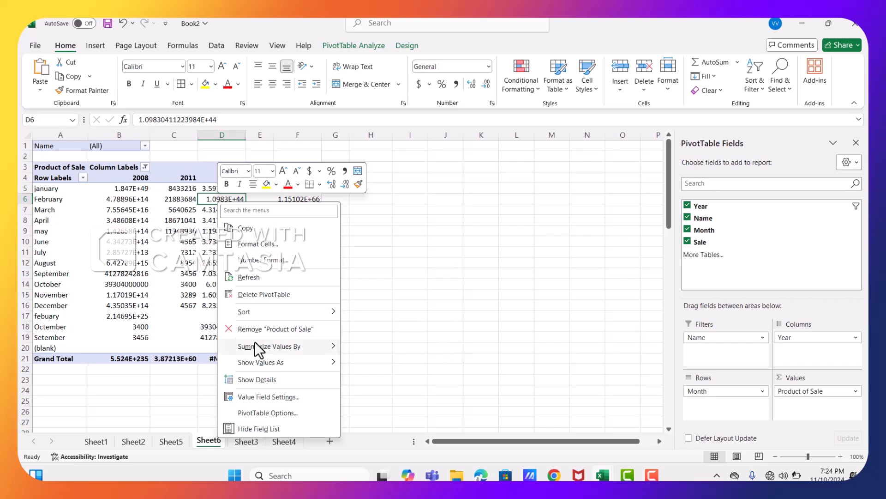
mouse_move(256, 347)
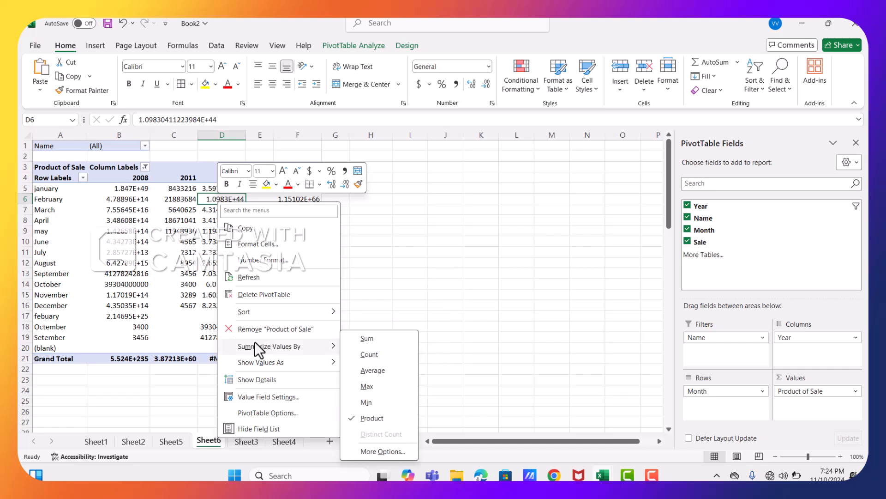
left_click(373, 336)
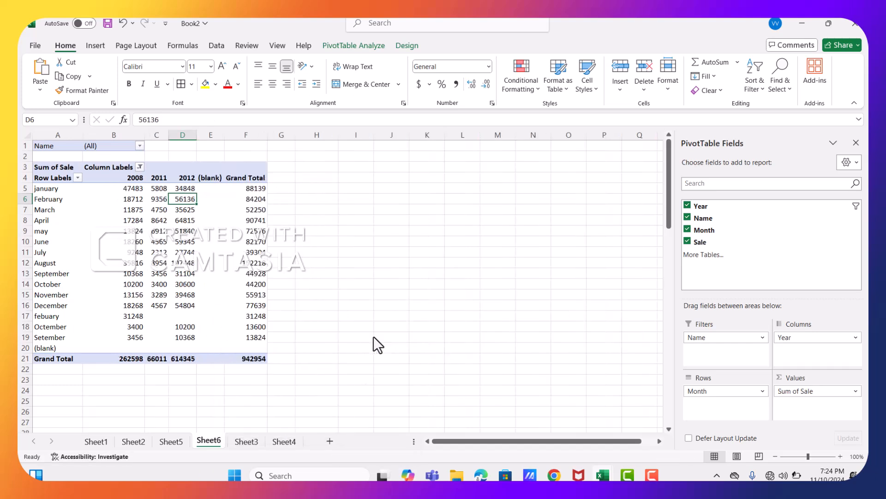